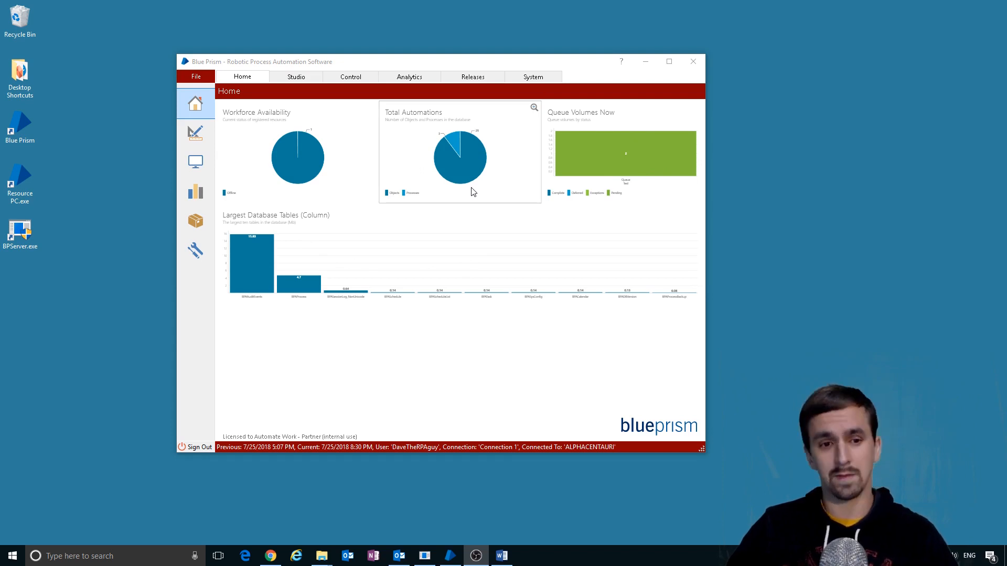
- In Studio, open the Monitor a Value on a Webpage process, then the Facebook object
{"action": "mouse_move", "coordinate": [458, 143]}
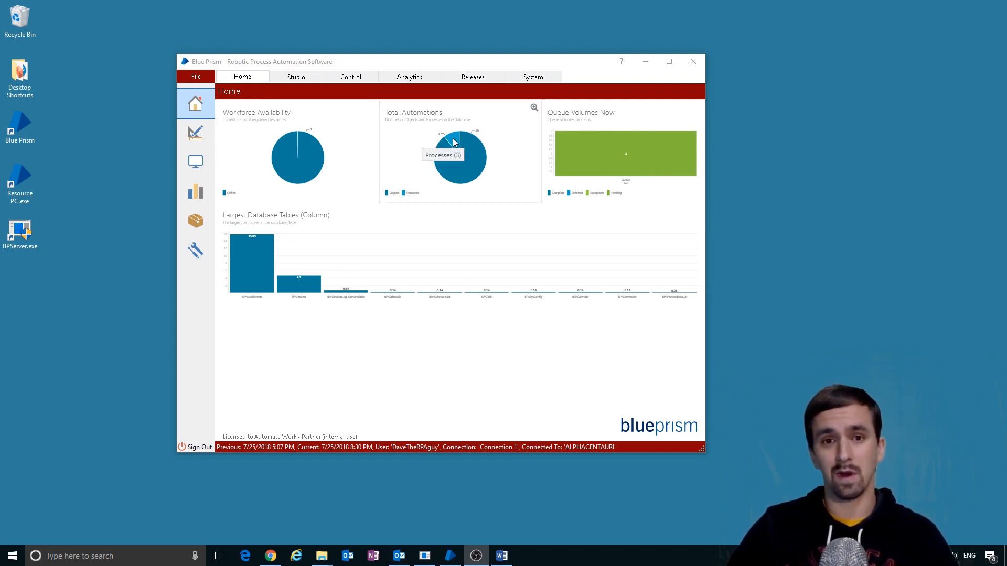
{"action": "left_click", "coordinate": [455, 142]}
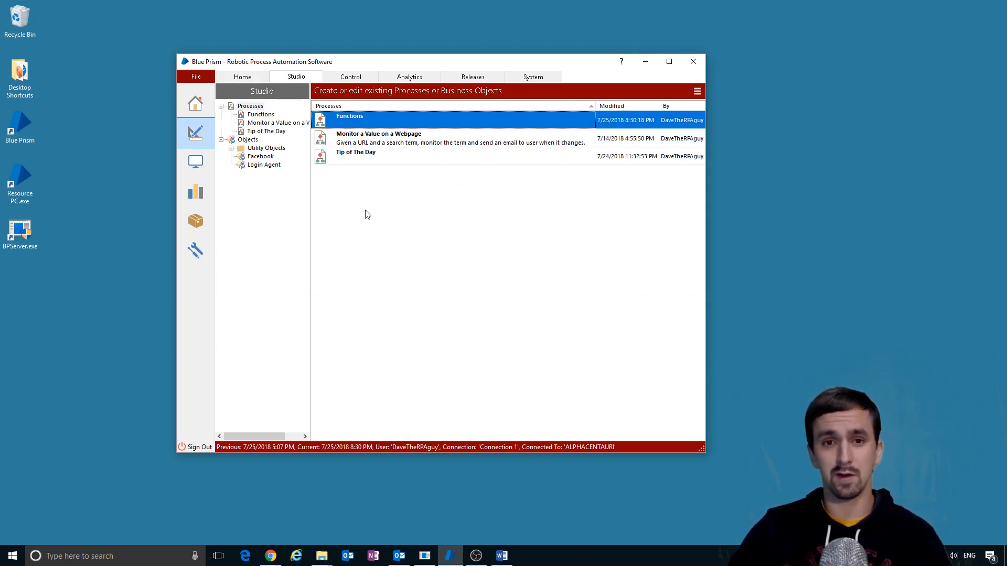
{"action": "double_click", "coordinate": [265, 124]}
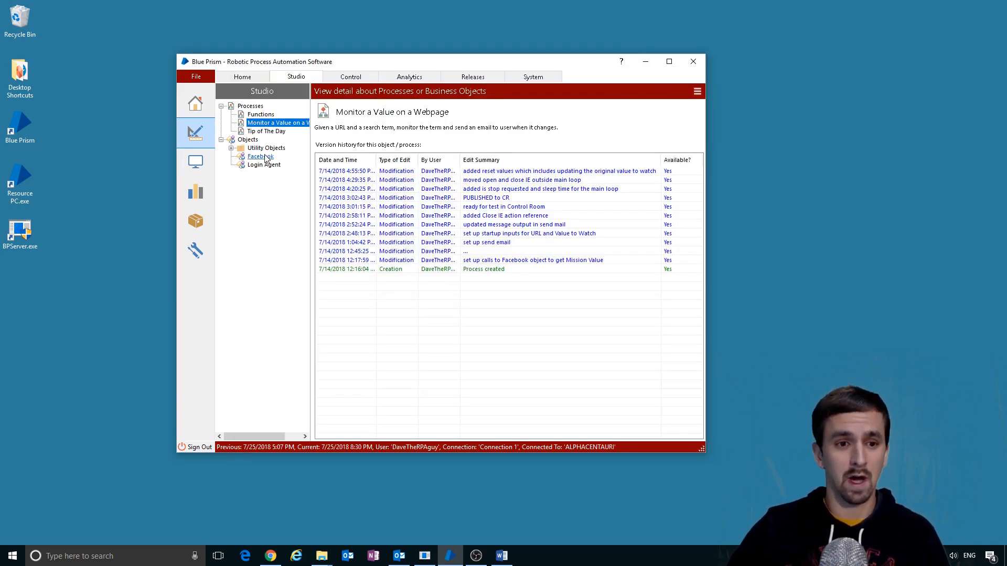
{"action": "double_click", "coordinate": [260, 156]}
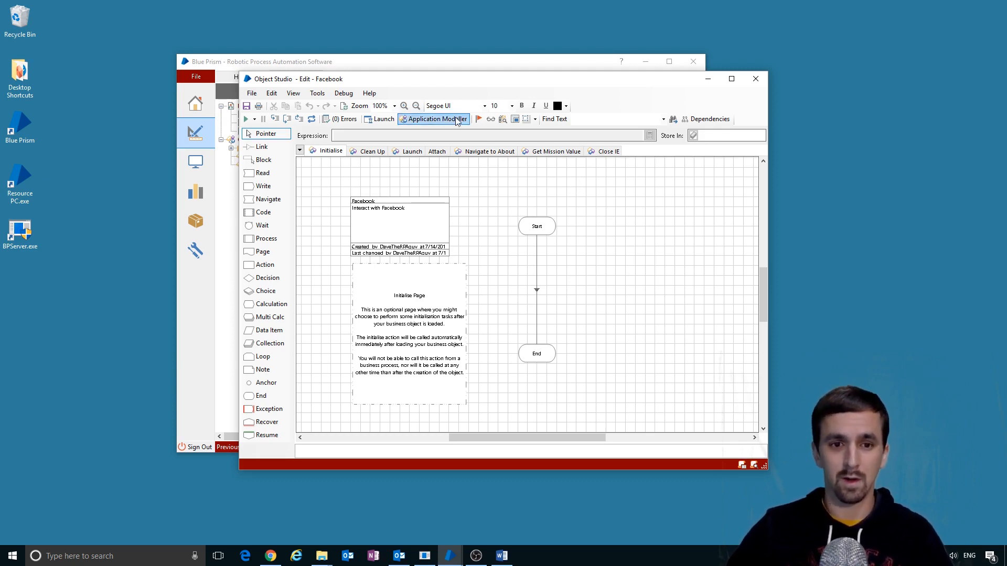
- Open the Facebook object's Application Modeller
{"action": "left_click", "coordinate": [438, 119]}
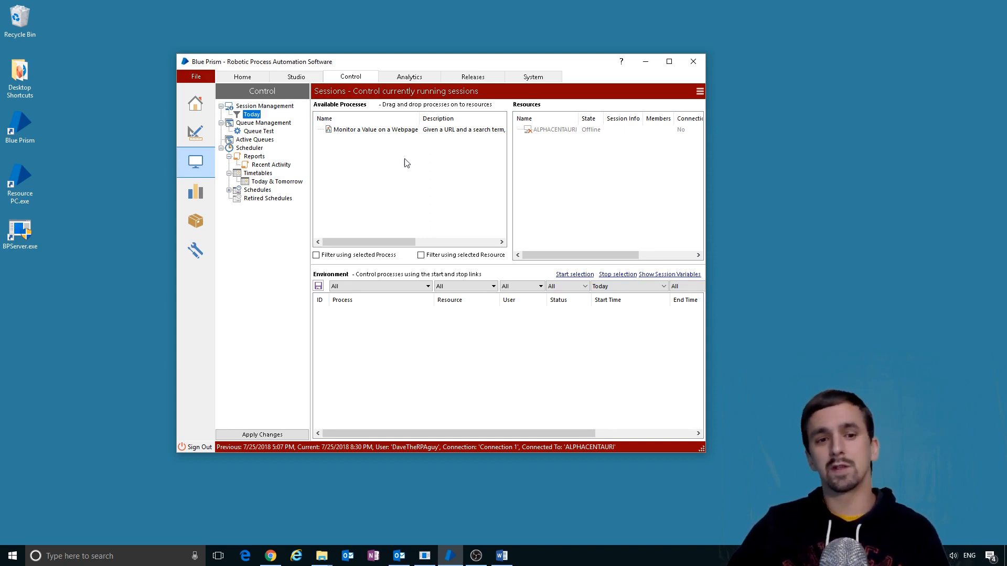
- Select the Monitor a Value on a Webpage process and display the Queue Test work queue
{"action": "left_click_drag", "start_coordinate": [397, 131], "coordinate": [448, 171]}
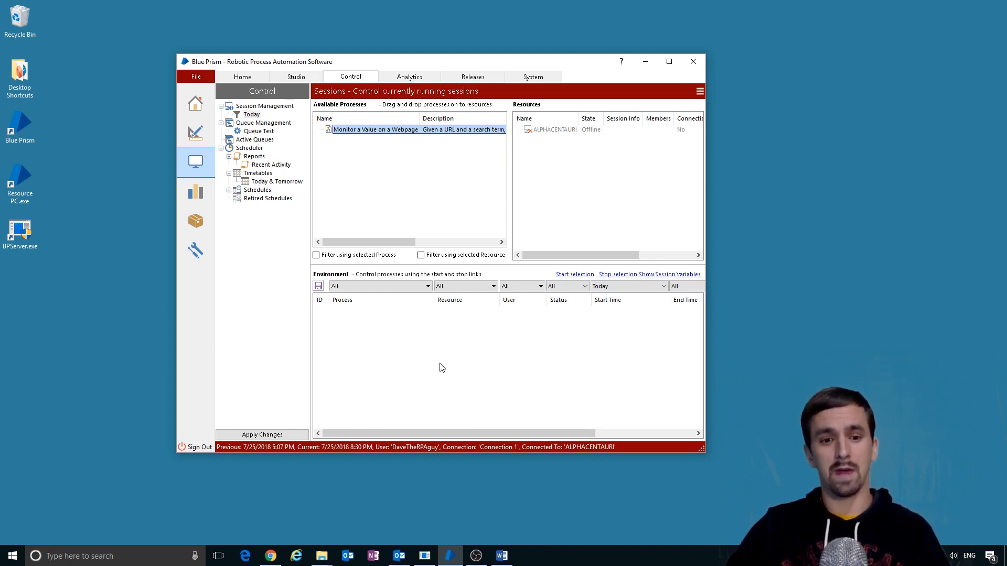
{"action": "left_click", "coordinate": [261, 132]}
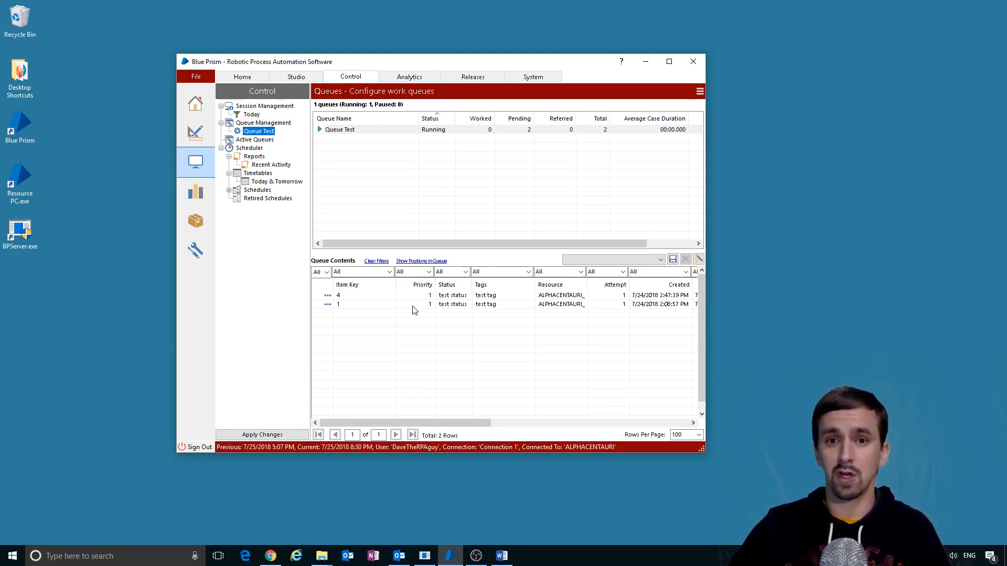
- Select queue items 4 and 1, view Active Queues, then open the Scheduler overview
{"action": "left_click", "coordinate": [423, 297]}
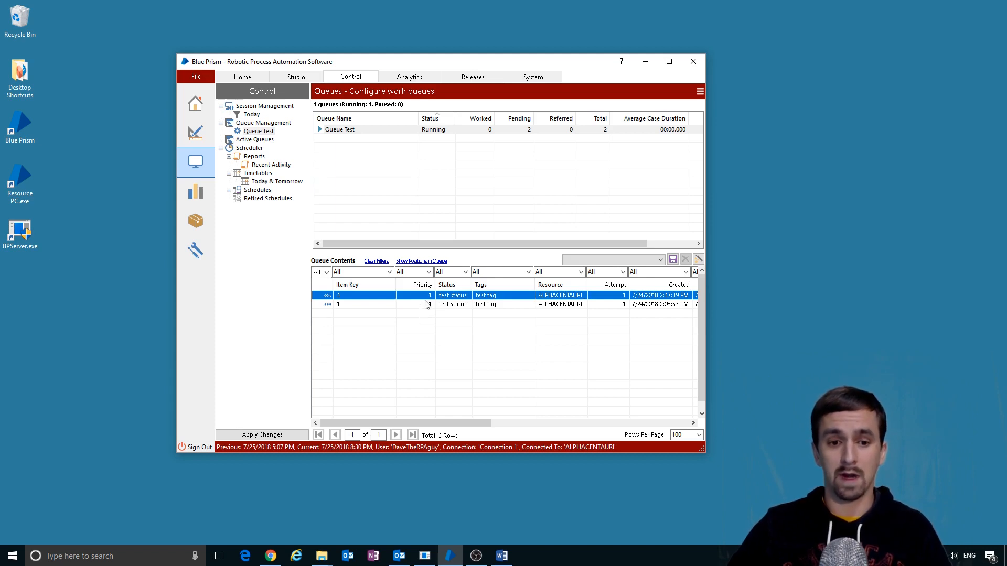
{"action": "left_click", "coordinate": [426, 306]}
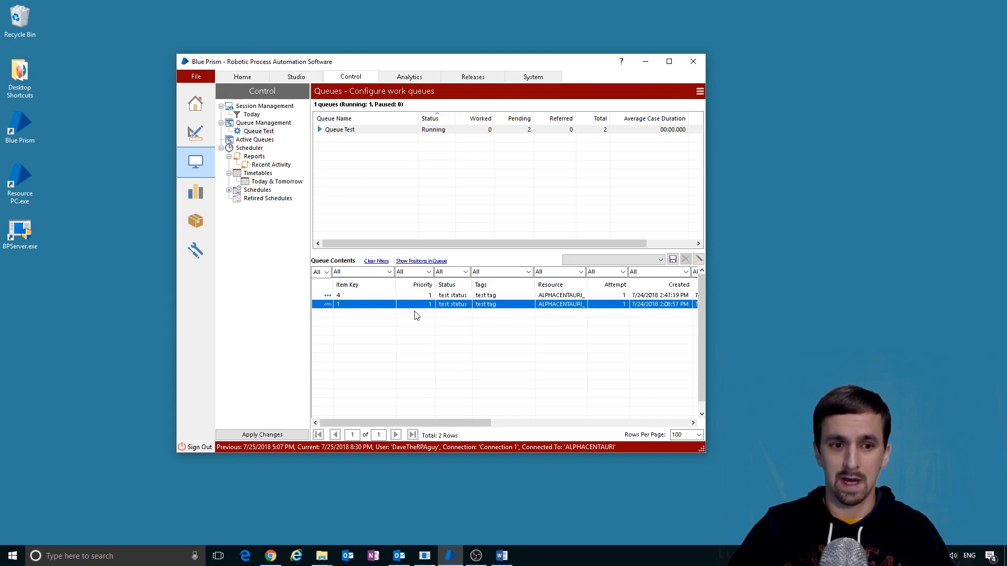
{"action": "left_click", "coordinate": [255, 139]}
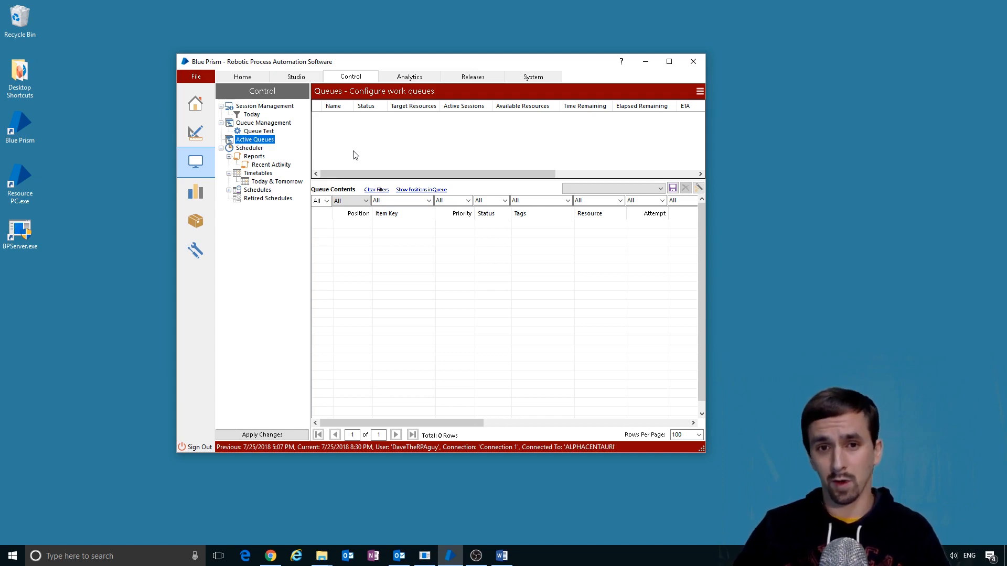
{"action": "left_click", "coordinate": [249, 147]}
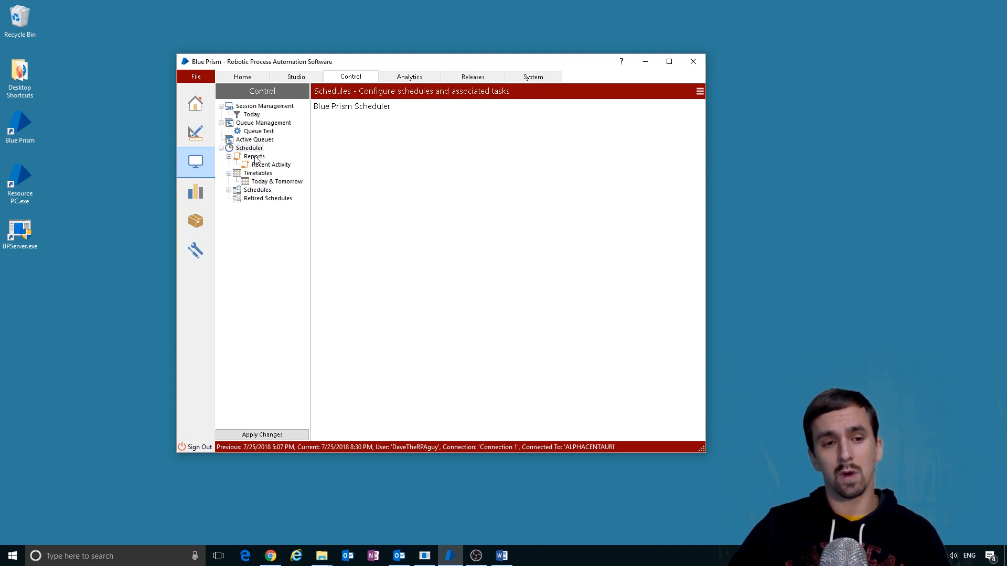
- Browse the Recent Activity report, Today & Tomorrow timetable and the schedules list
{"action": "left_click", "coordinate": [256, 157]}
{"action": "left_click", "coordinate": [272, 164]}
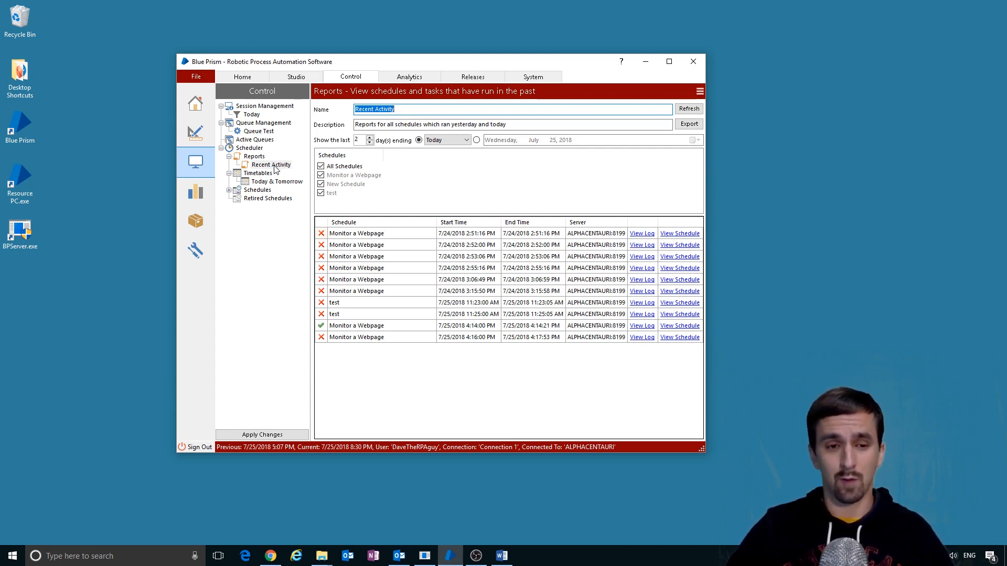
{"action": "left_click", "coordinate": [273, 181]}
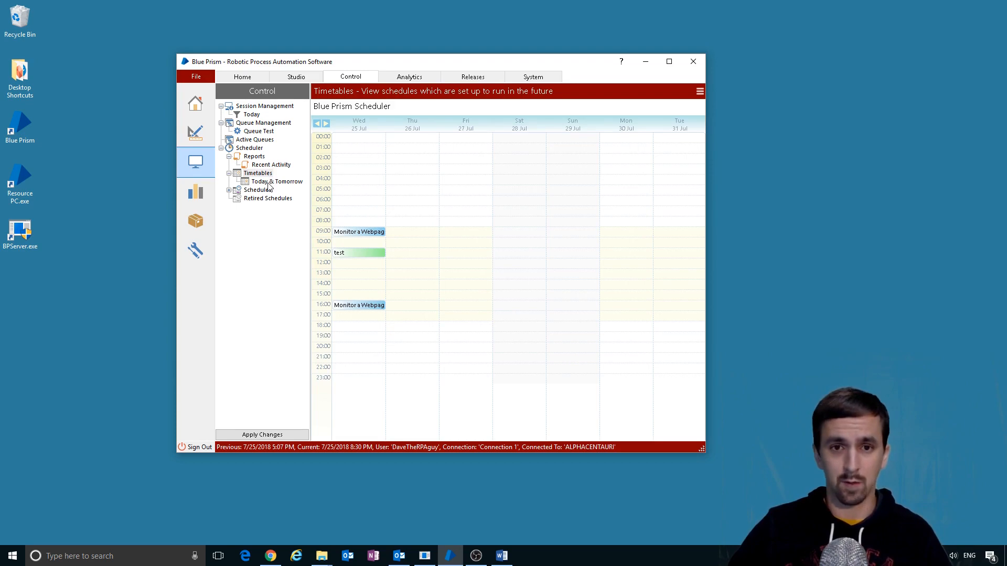
{"action": "left_click", "coordinate": [265, 191]}
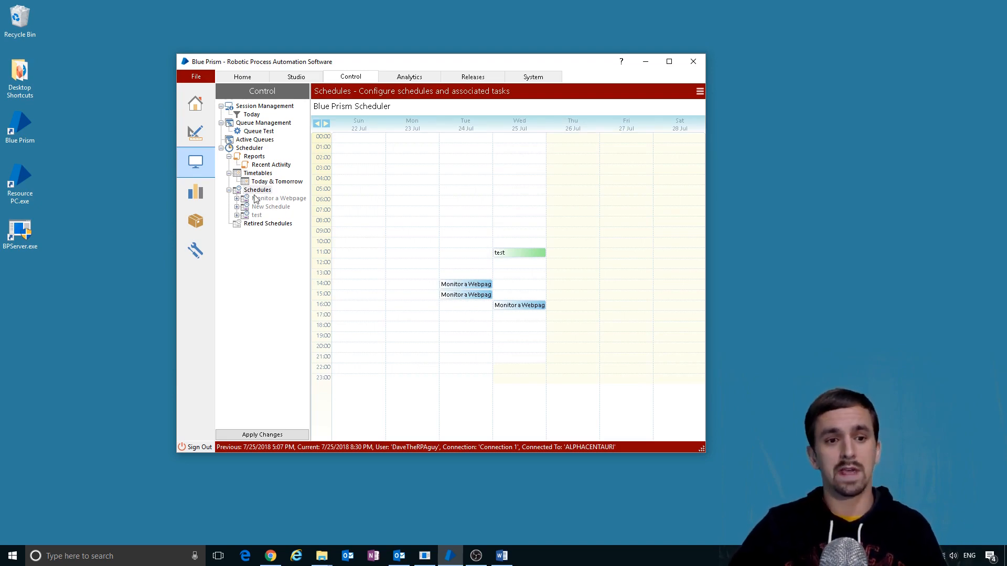
- Set the Monitor a Webpage schedule to hourly/minutely on the Working Week / No Holidays calendar
{"action": "left_click", "coordinate": [257, 198]}
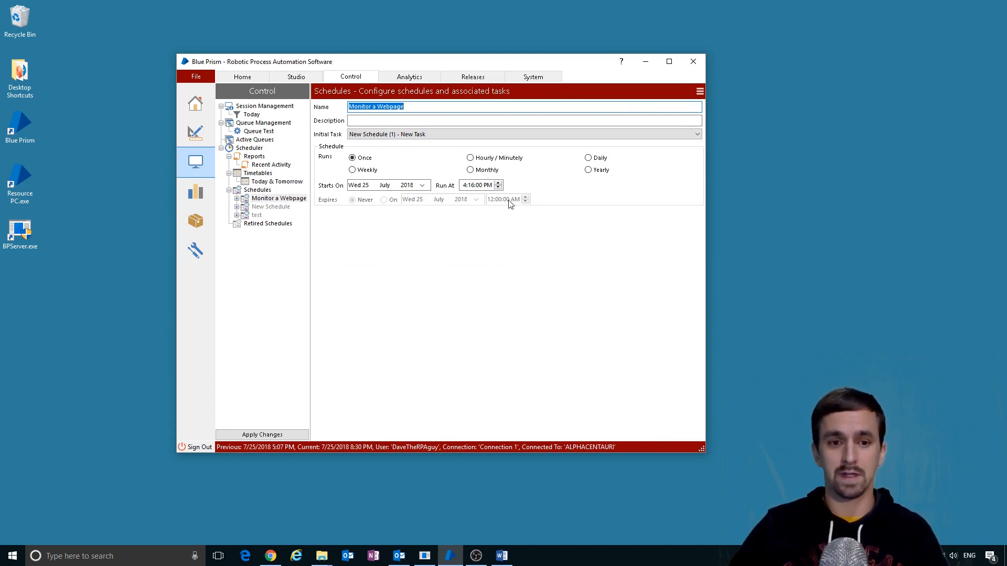
{"action": "left_click", "coordinate": [470, 158]}
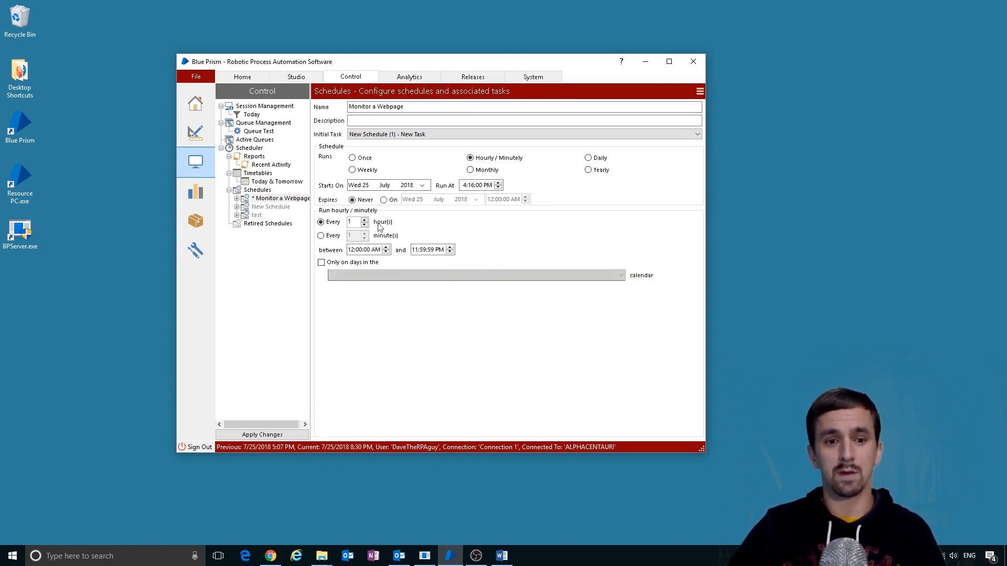
{"action": "left_click", "coordinate": [367, 276]}
{"action": "left_click", "coordinate": [389, 284]}
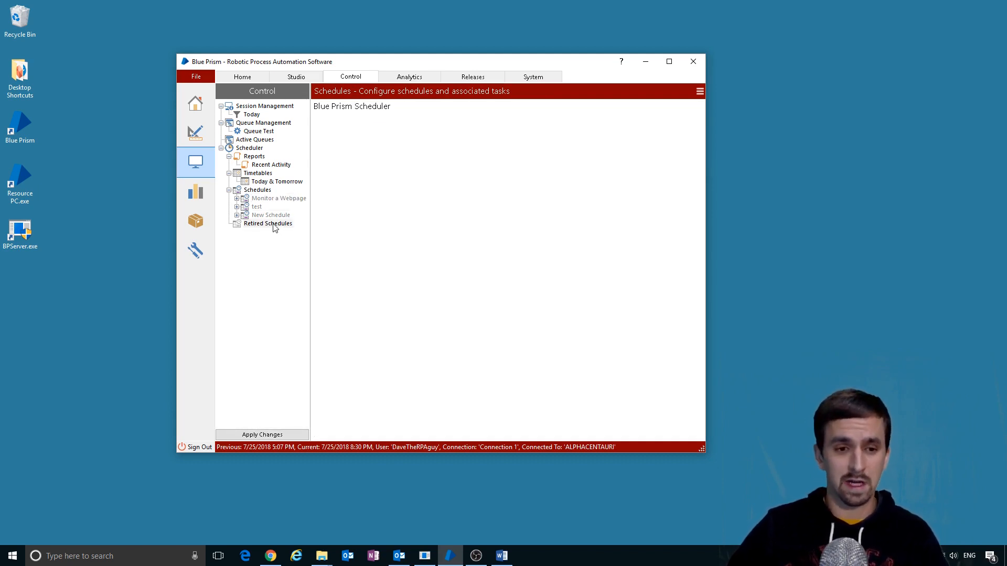
- Retire the New Schedule and switch to the Analytics area
{"action": "right_click", "coordinate": [268, 215]}
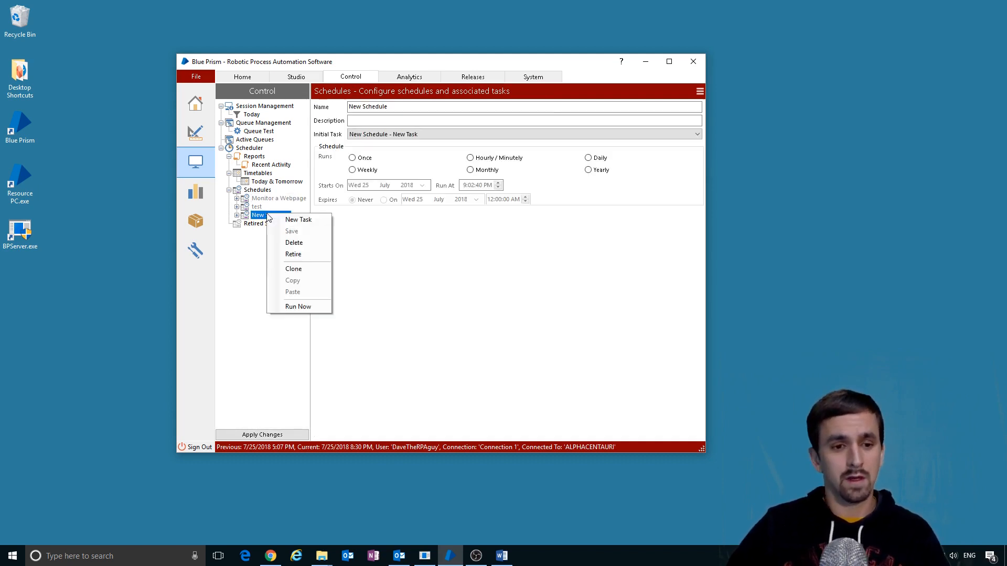
{"action": "left_click", "coordinate": [310, 254]}
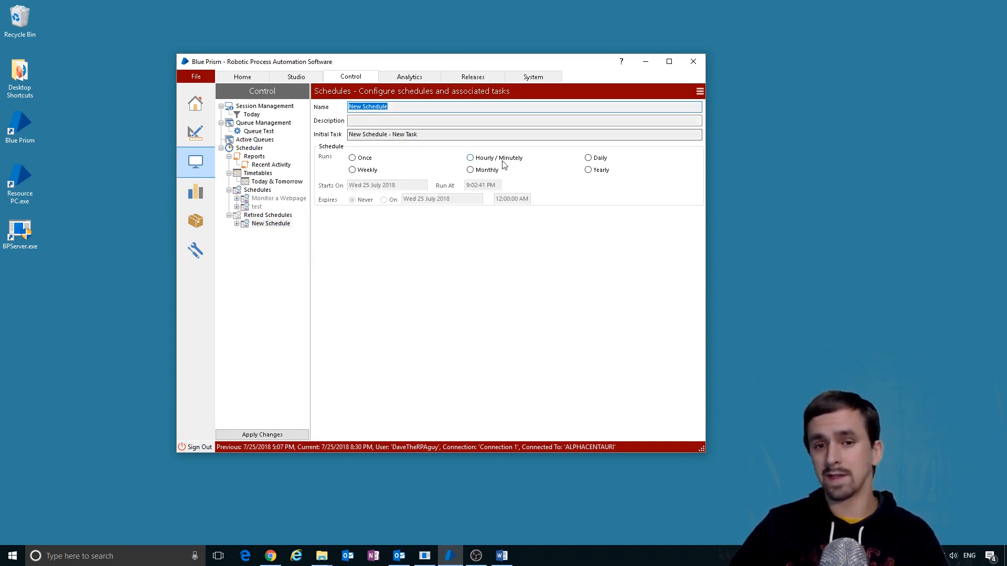
{"action": "left_click", "coordinate": [409, 77]}
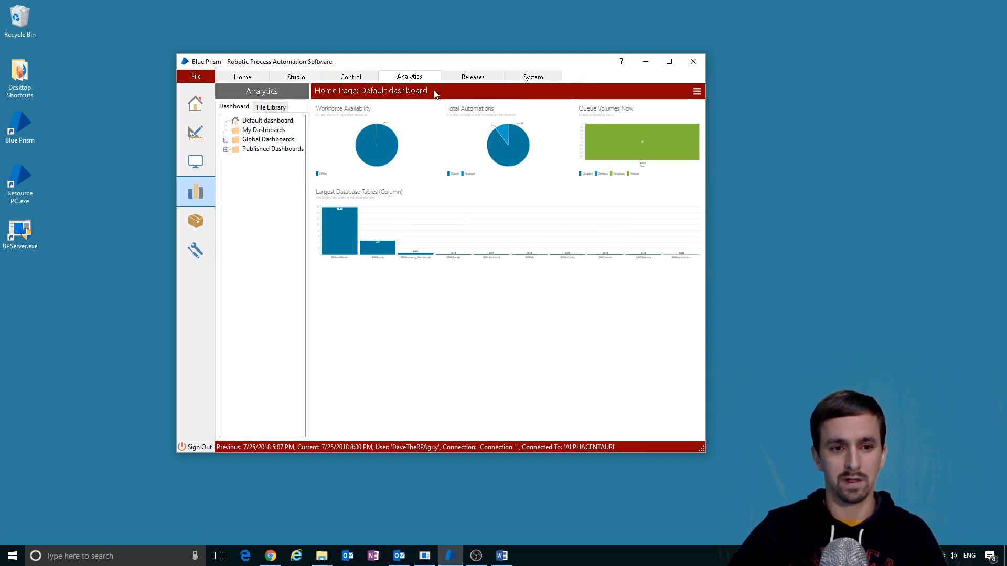
- Show the default dashboard and expand the Global and Published Dashboards folders
{"action": "left_click", "coordinate": [271, 121]}
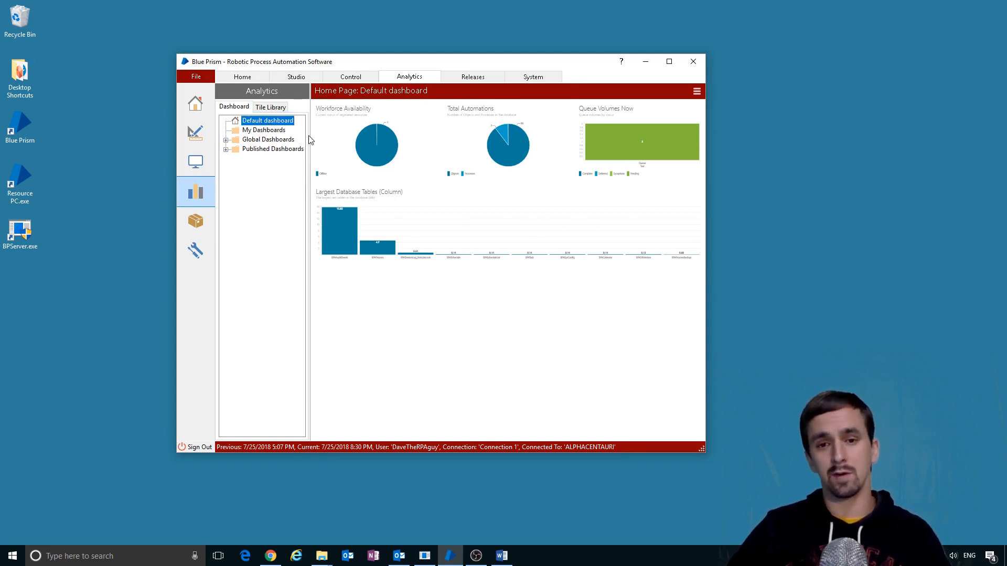
{"action": "left_click", "coordinate": [226, 140]}
{"action": "left_click", "coordinate": [226, 169]}
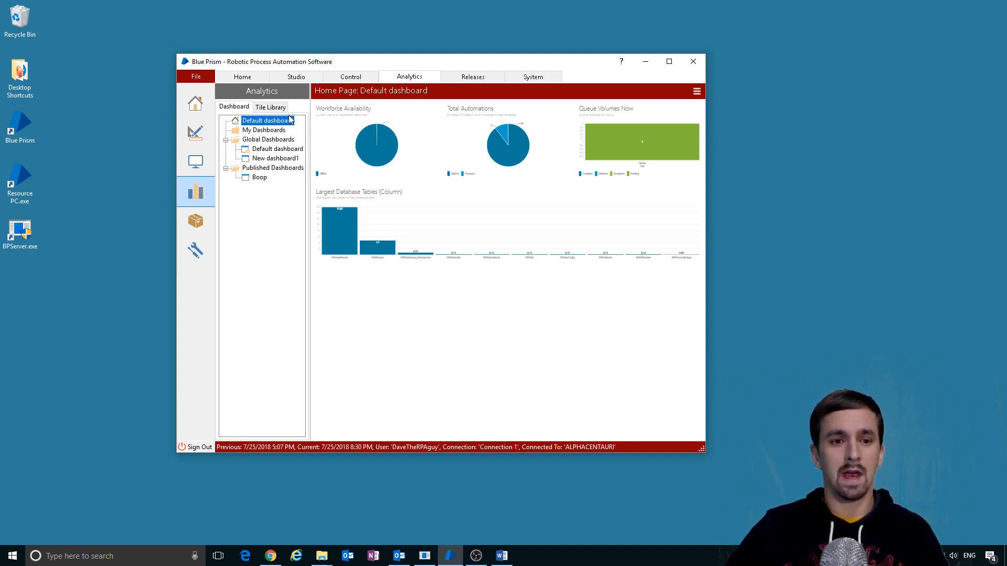
- Browse the Average Retries, Daily Productivity, Daily Utilisation Summary and Exceptions tiles, then open Releases
{"action": "left_click", "coordinate": [275, 108]}
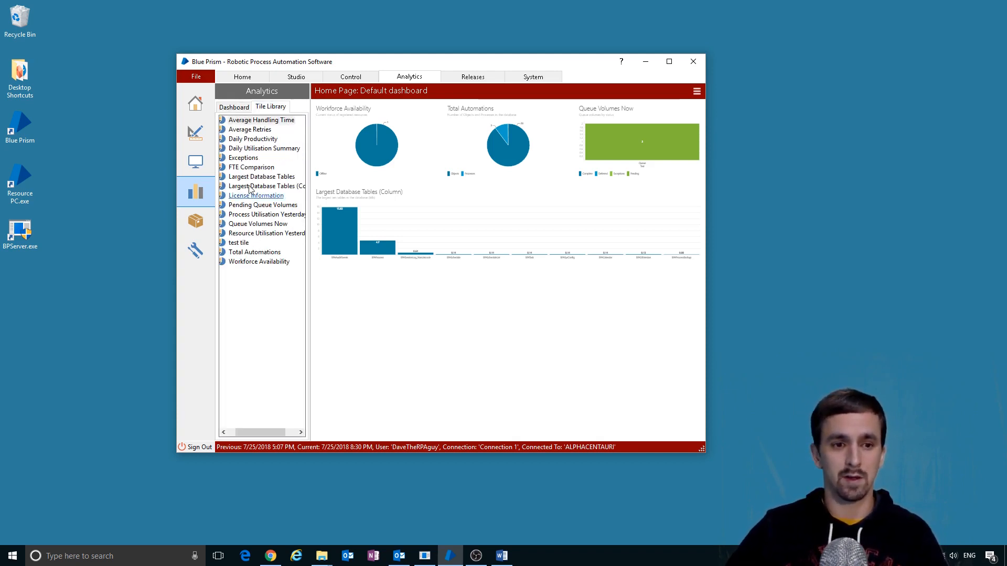
{"action": "left_click", "coordinate": [253, 130]}
{"action": "left_click", "coordinate": [254, 141]}
{"action": "left_click", "coordinate": [255, 149]}
{"action": "left_click", "coordinate": [246, 158]}
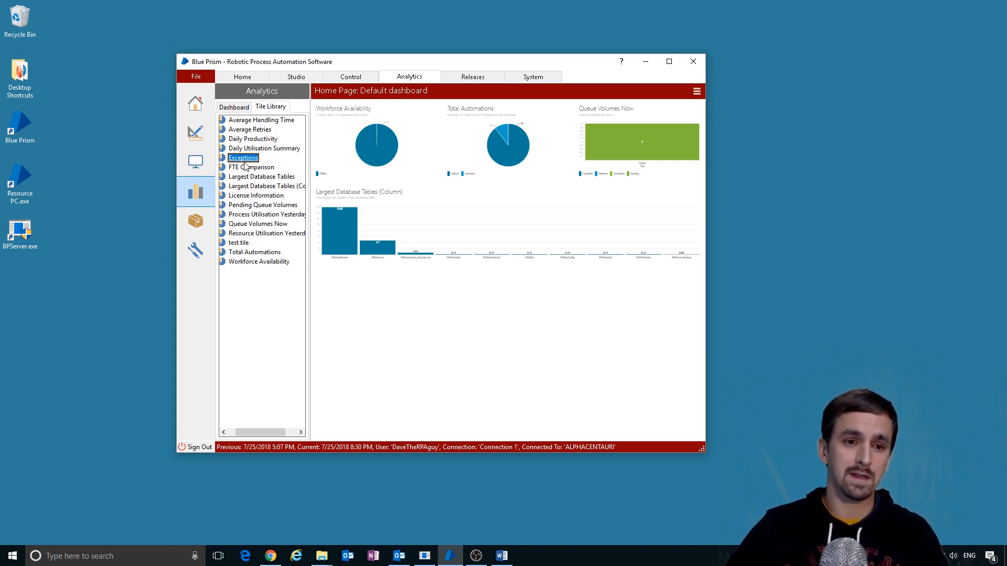
{"action": "left_click", "coordinate": [244, 108]}
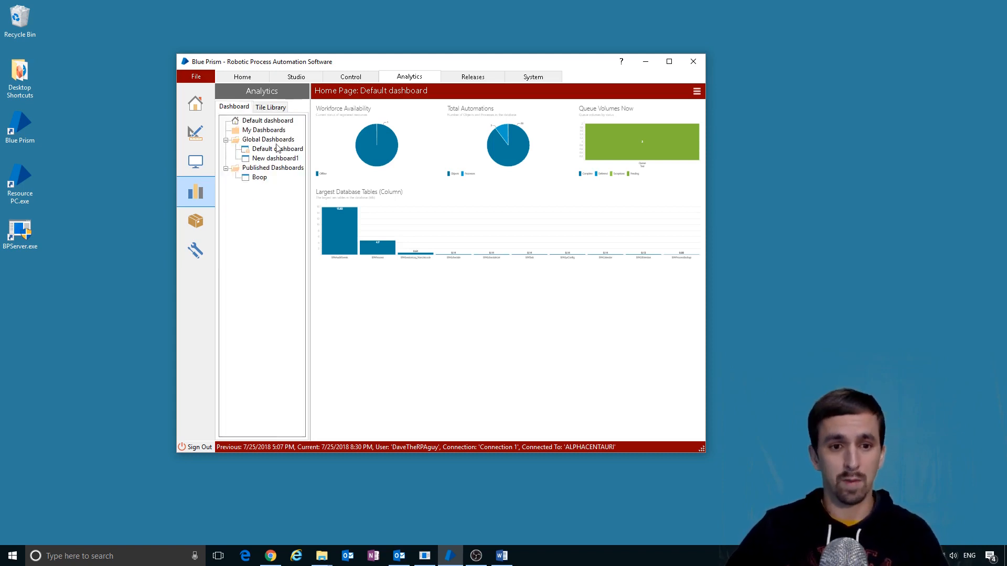
{"action": "left_click", "coordinate": [473, 76]}
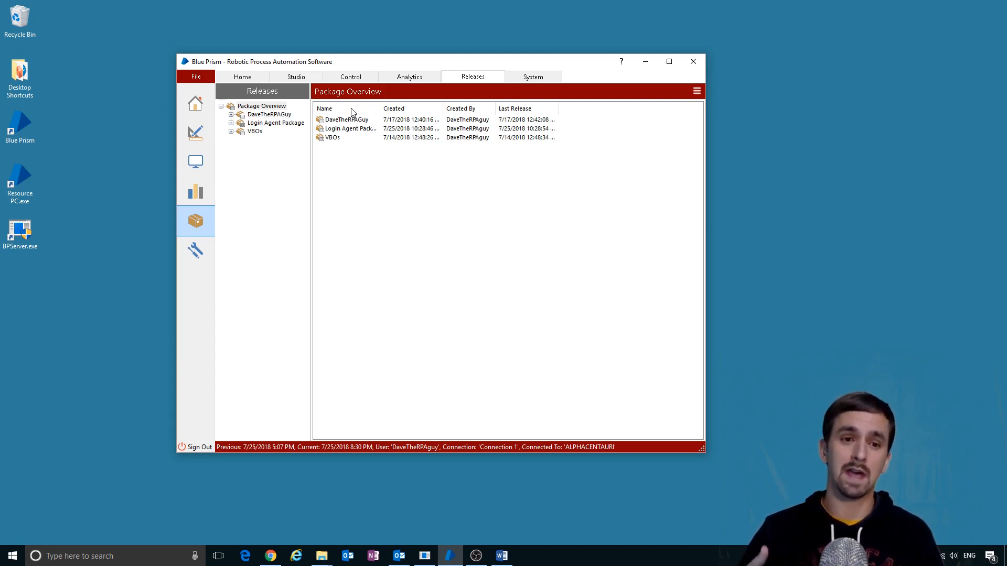
- Expand the first package to view its release components, then open the System area
{"action": "left_click", "coordinate": [231, 114]}
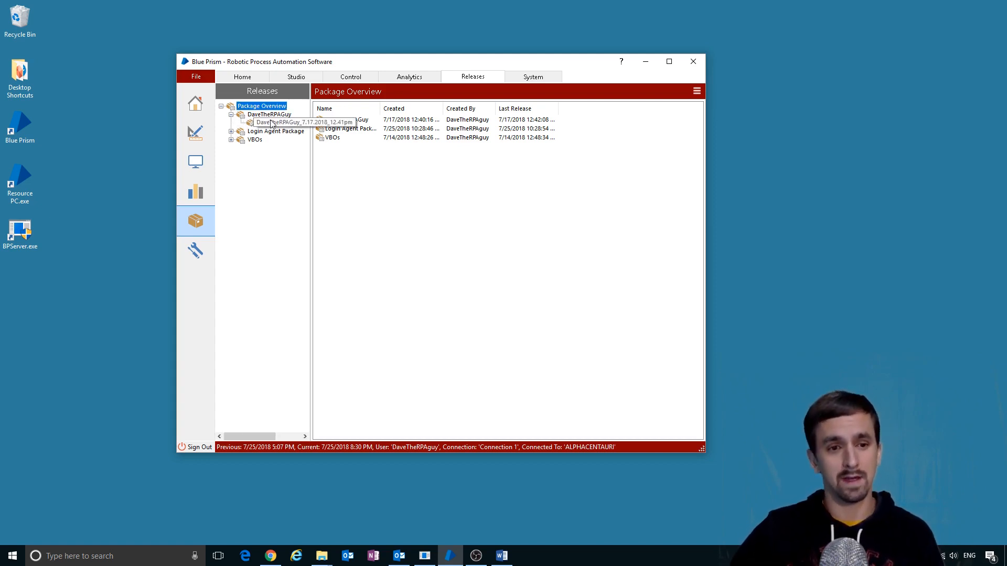
{"action": "left_click", "coordinate": [289, 115]}
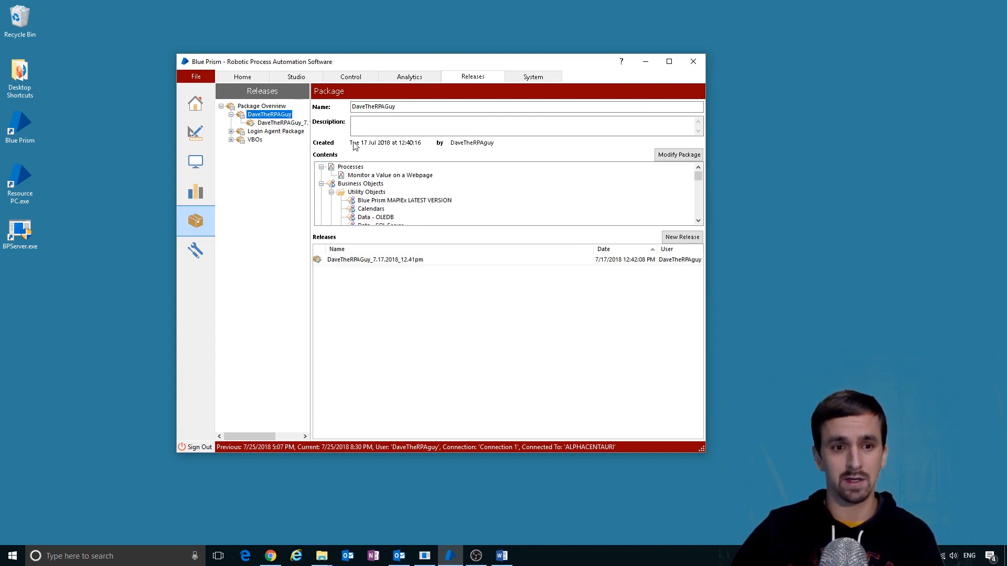
{"action": "key", "text": "Down"}
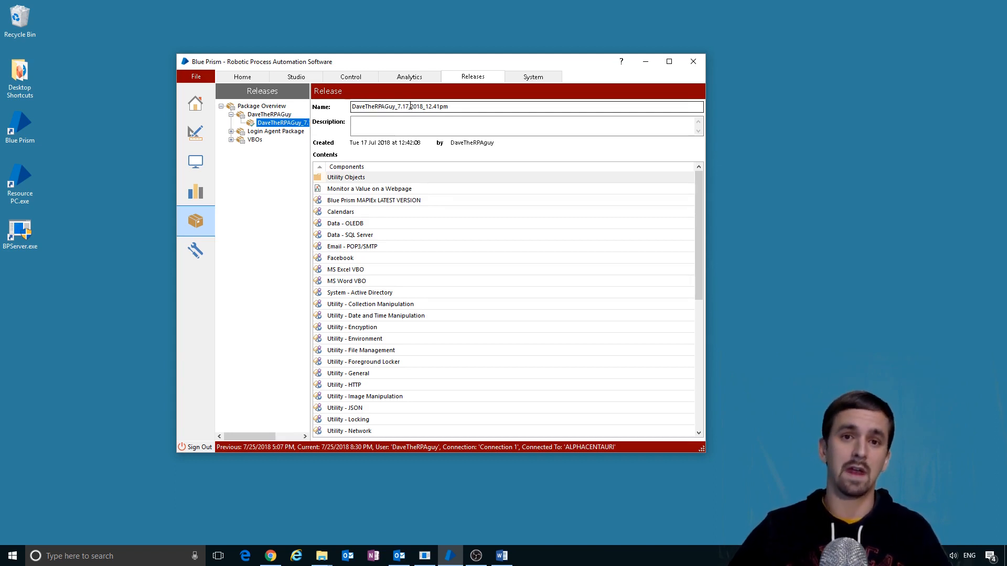
{"action": "left_click", "coordinate": [528, 78]}
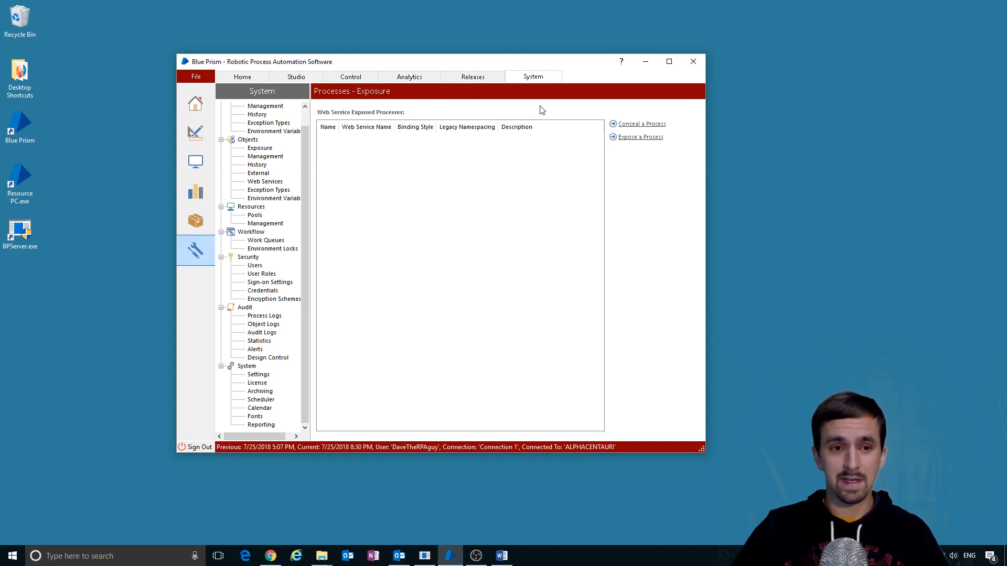
- Collapse every System tree section, then expand only Processes
{"action": "scroll", "coordinate": [304, 166], "scroll_direction": "up", "scroll_amount": 1}
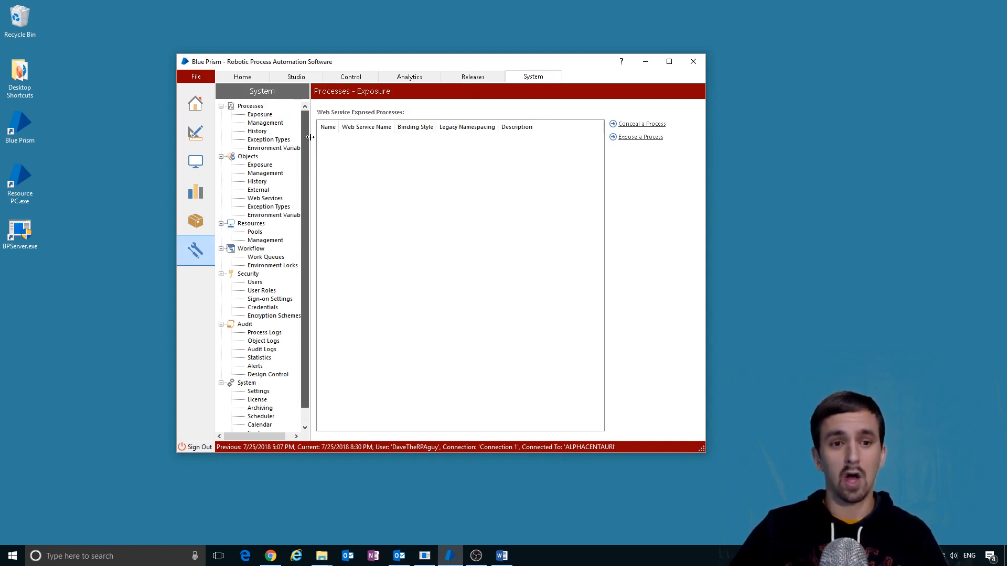
{"action": "left_click", "coordinate": [221, 106]}
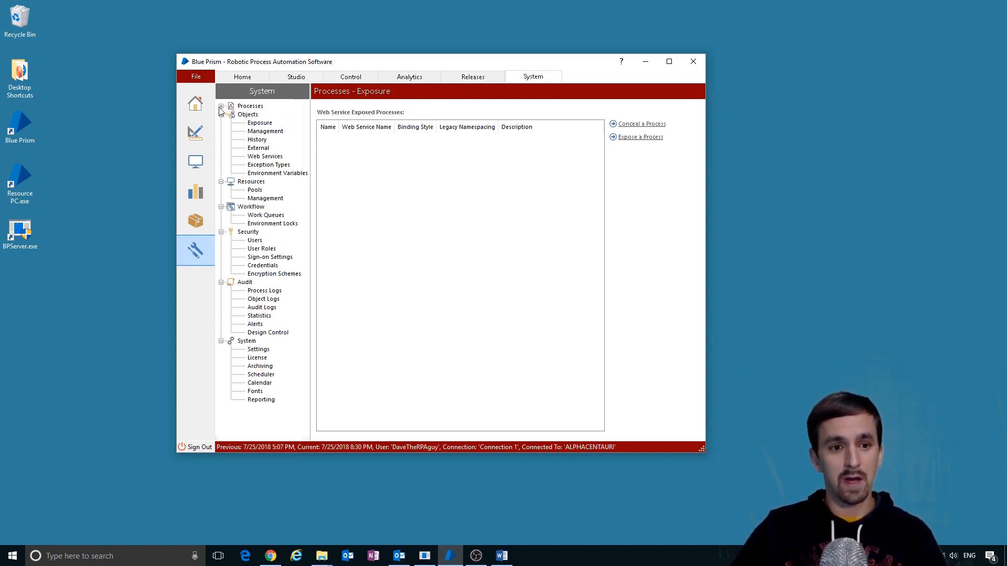
{"action": "left_click", "coordinate": [221, 114]}
{"action": "left_click", "coordinate": [221, 123]}
{"action": "left_click", "coordinate": [221, 131]}
{"action": "left_click", "coordinate": [221, 139]}
{"action": "left_click", "coordinate": [221, 148]}
{"action": "left_click", "coordinate": [221, 156]}
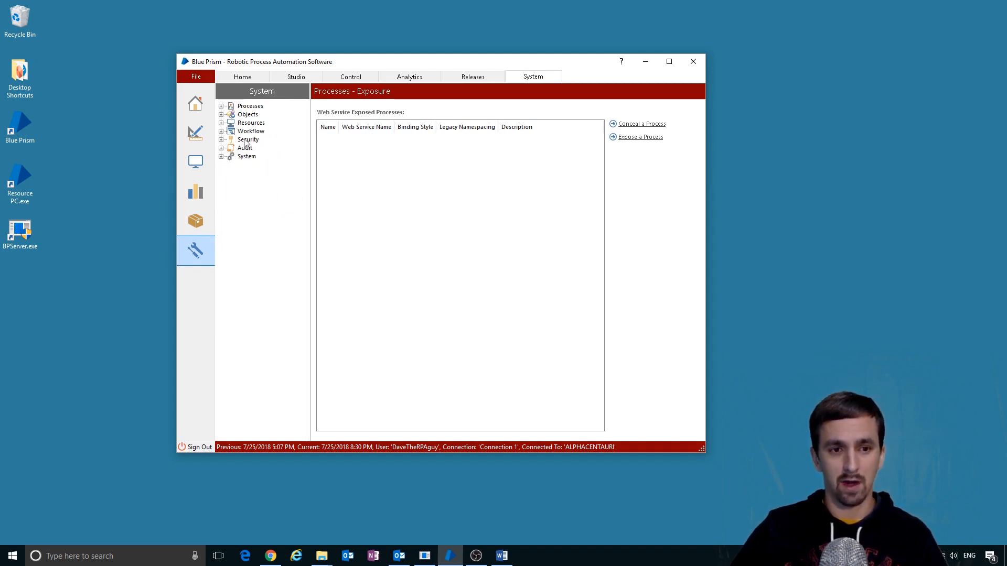
{"action": "double_click", "coordinate": [251, 106]}
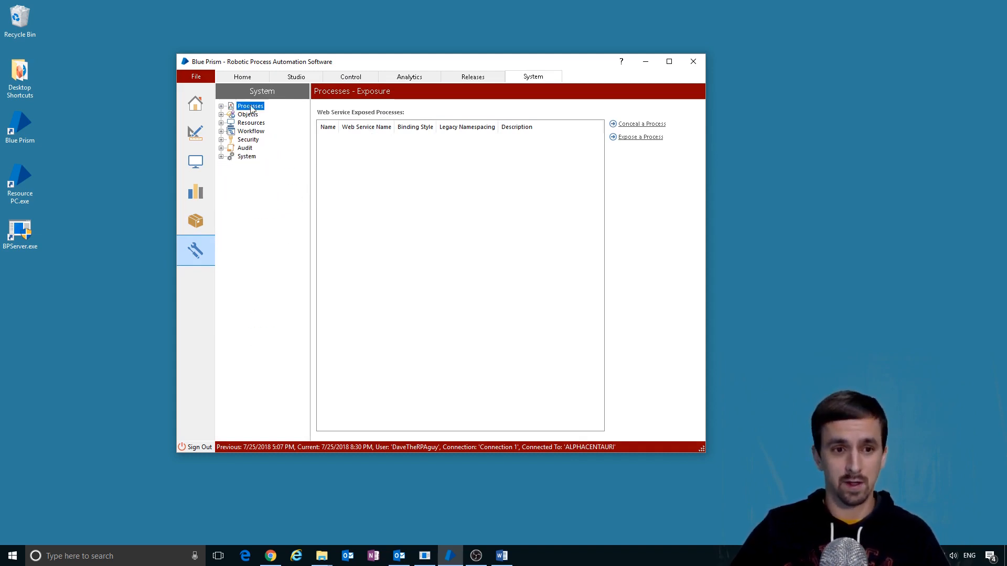
- View process Exposure and Management, then the edit history for the Functions process
{"action": "left_click", "coordinate": [270, 115]}
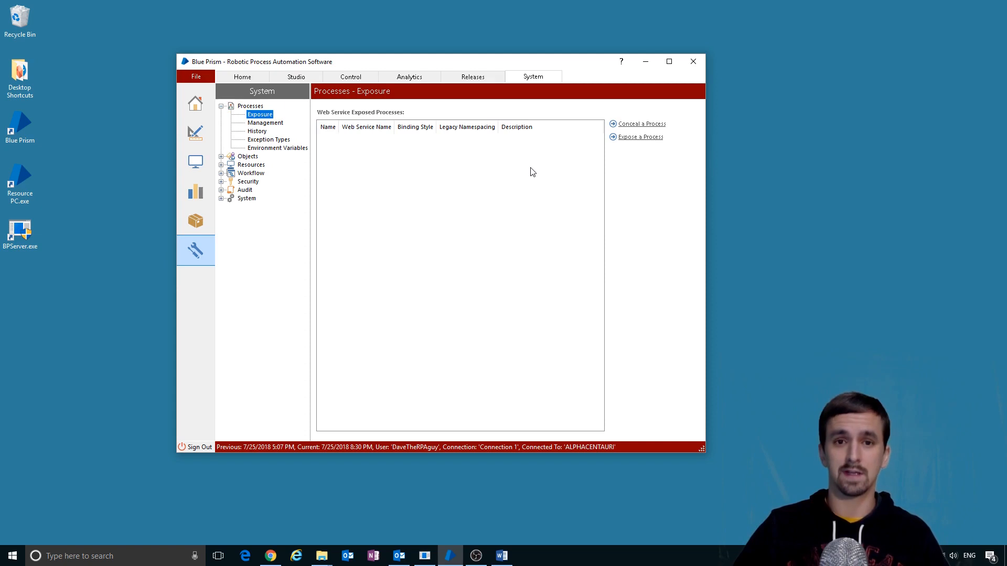
{"action": "key", "text": "Down"}
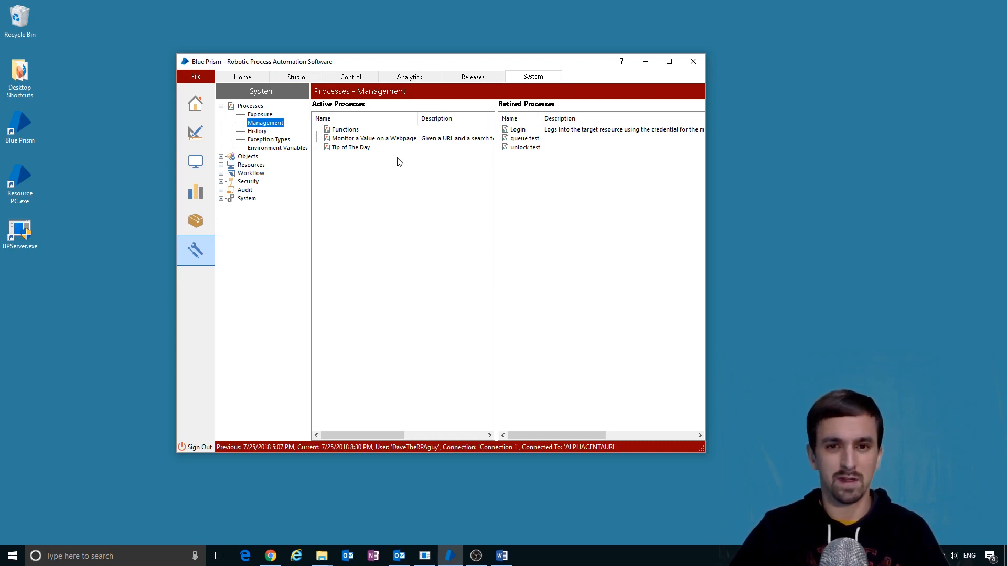
{"action": "key", "text": "Down"}
{"action": "left_click", "coordinate": [498, 109]}
{"action": "left_click", "coordinate": [426, 117]}
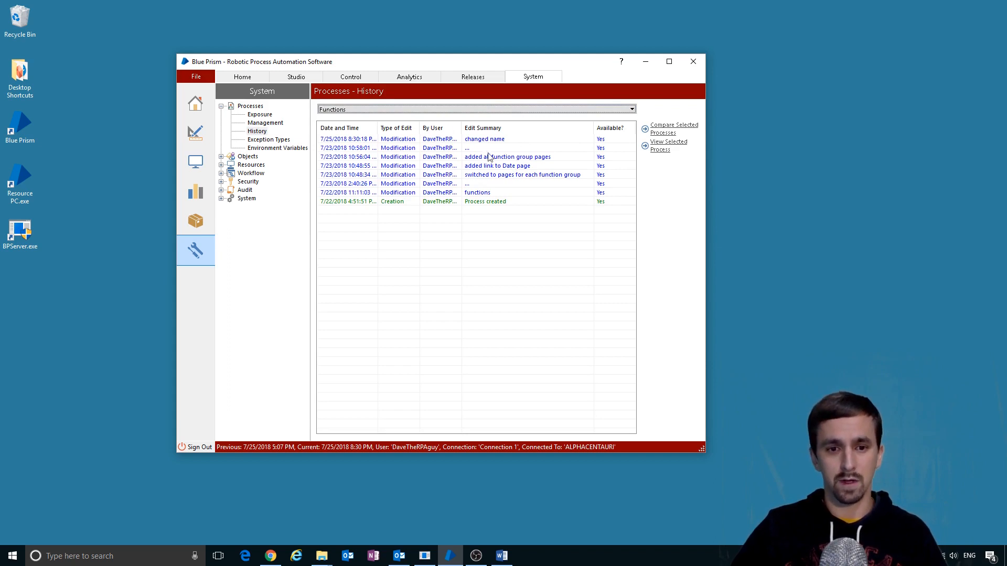
{"action": "right_click", "coordinate": [445, 139]}
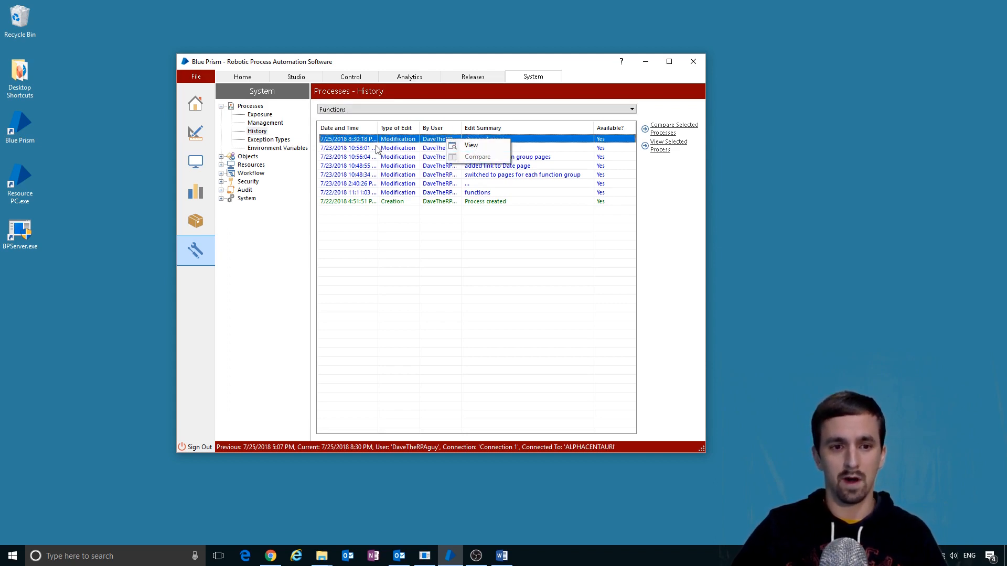
- View the process Exception Types and Environment Variables lists, then expand Objects
{"action": "left_click", "coordinate": [270, 139]}
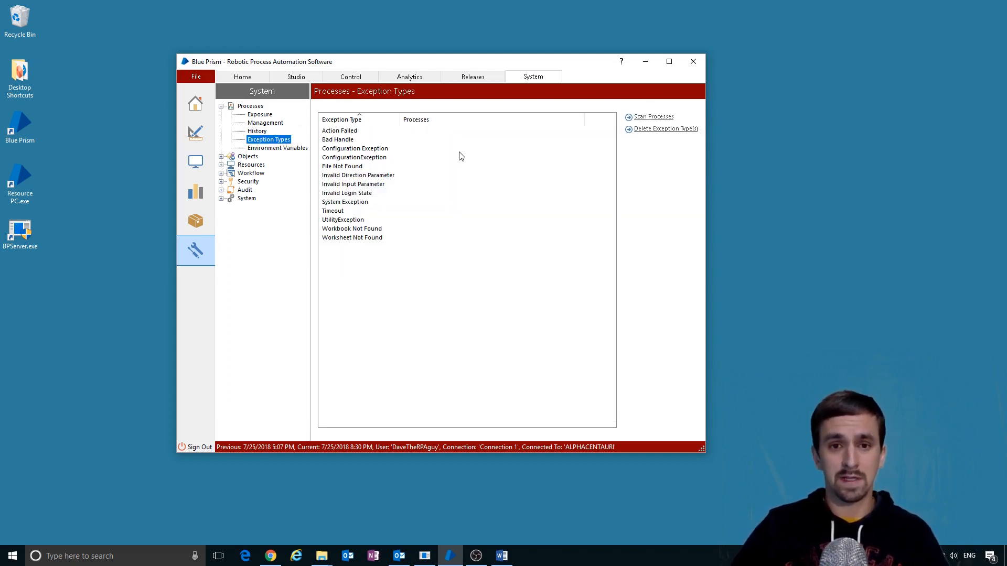
{"action": "left_click", "coordinate": [292, 150]}
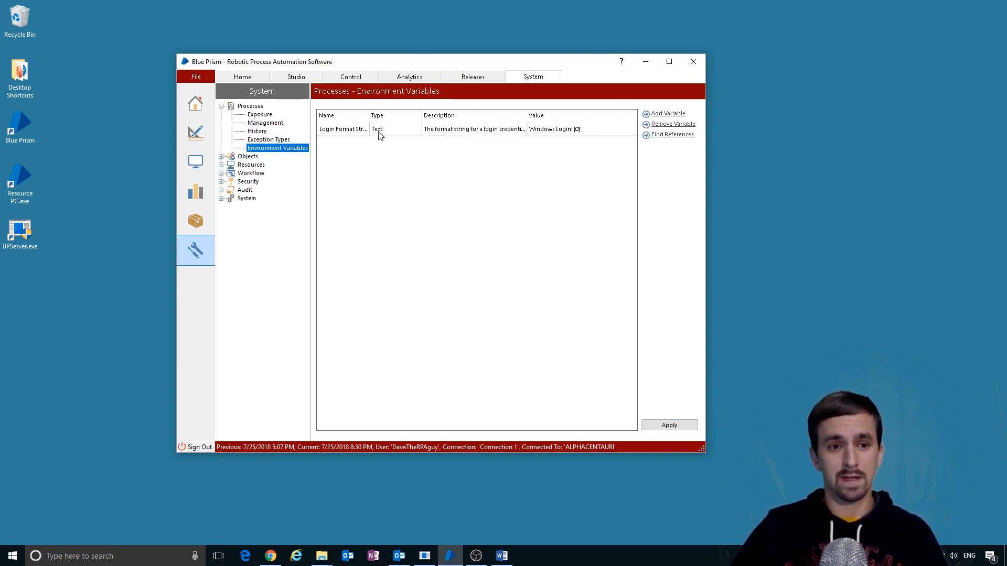
{"action": "left_click", "coordinate": [221, 156]}
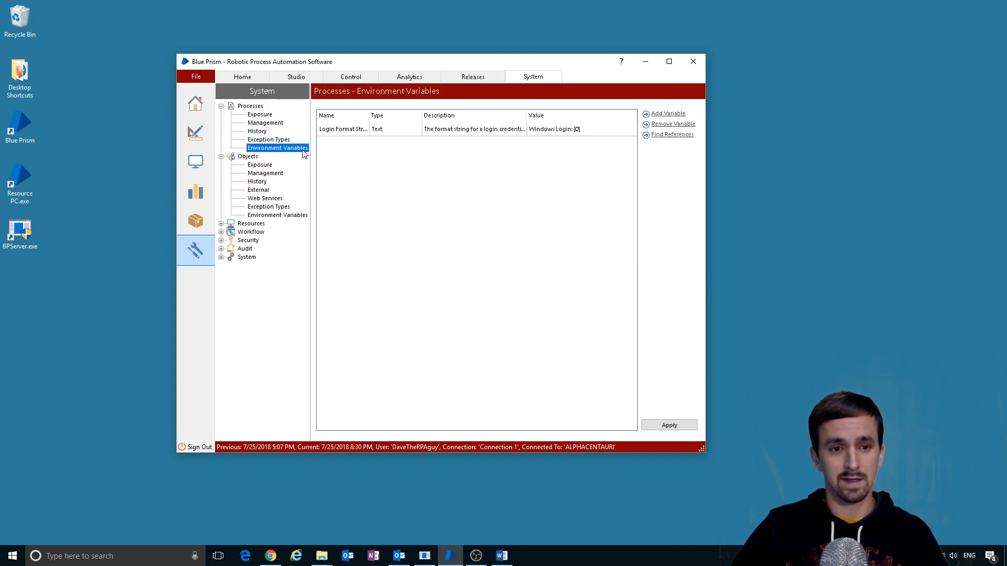
- Review object Exposure, Management, History, External, Web Services and Exception Types pages
{"action": "left_click", "coordinate": [292, 216]}
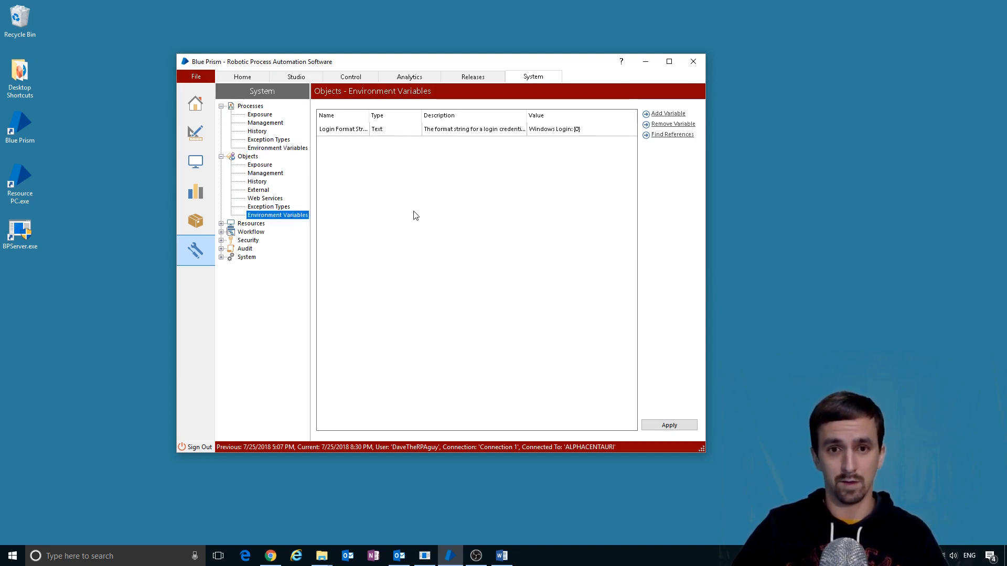
{"action": "left_click", "coordinate": [262, 165]}
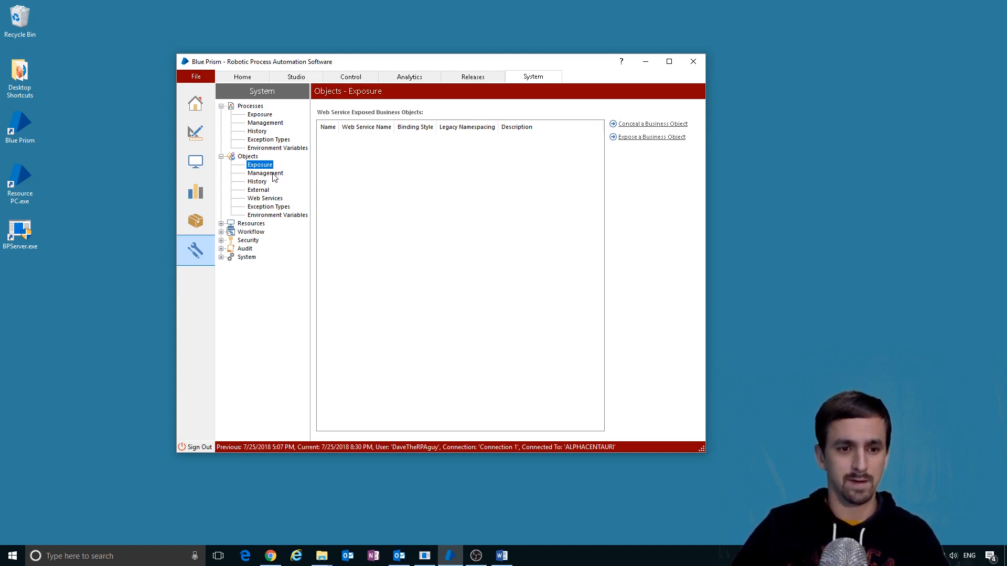
{"action": "left_click", "coordinate": [272, 174]}
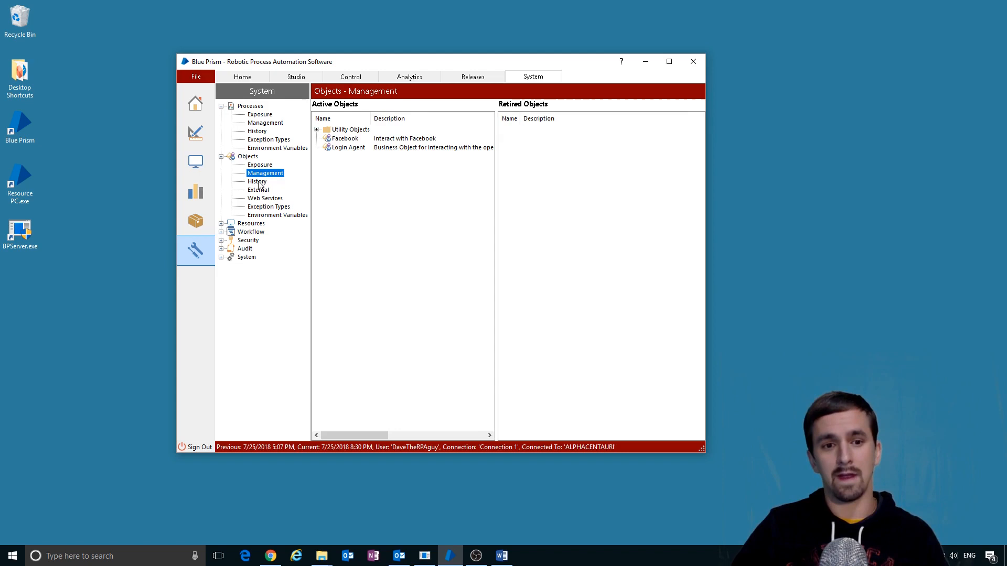
{"action": "left_click", "coordinate": [260, 184]}
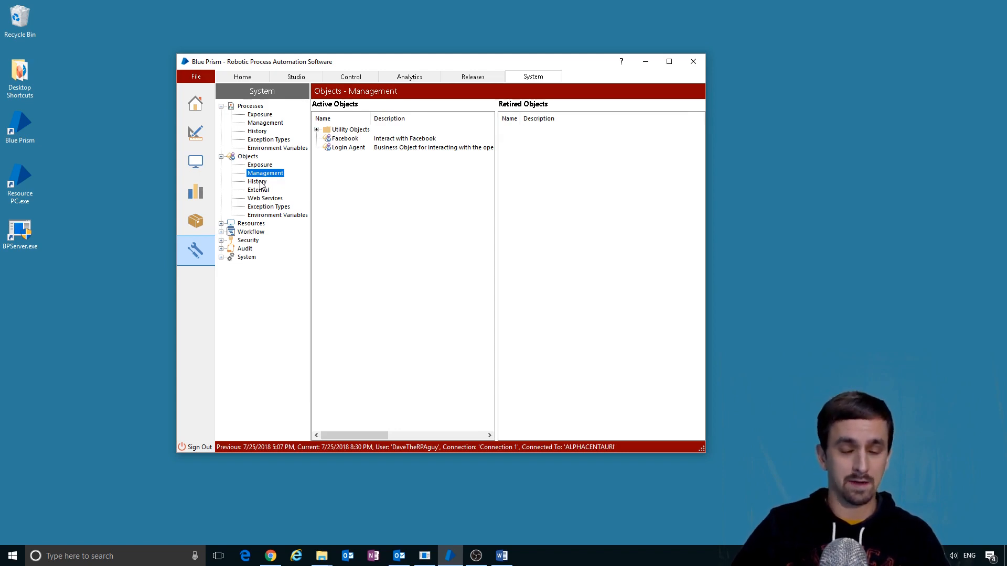
{"action": "left_click", "coordinate": [265, 190]}
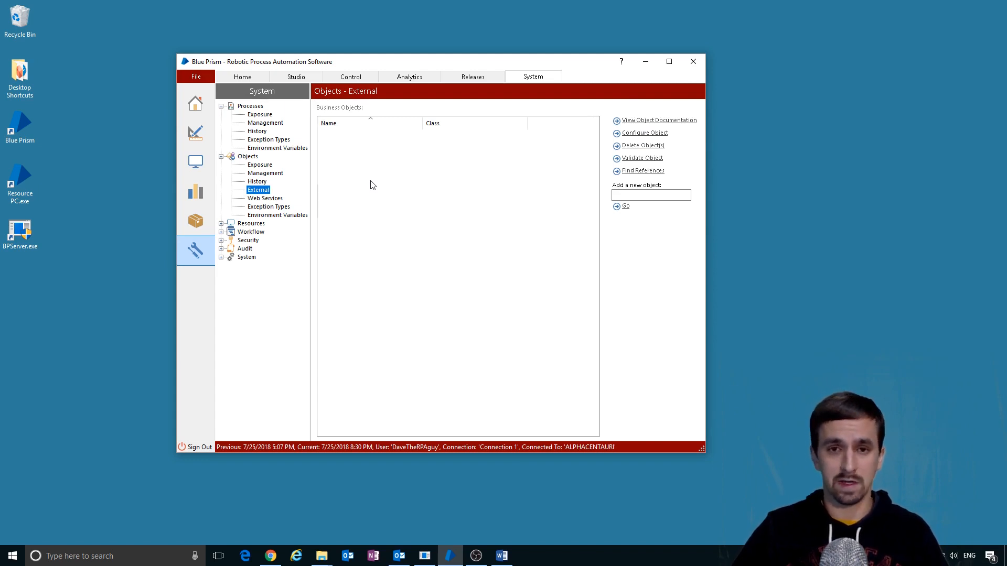
{"action": "key", "text": "Down"}
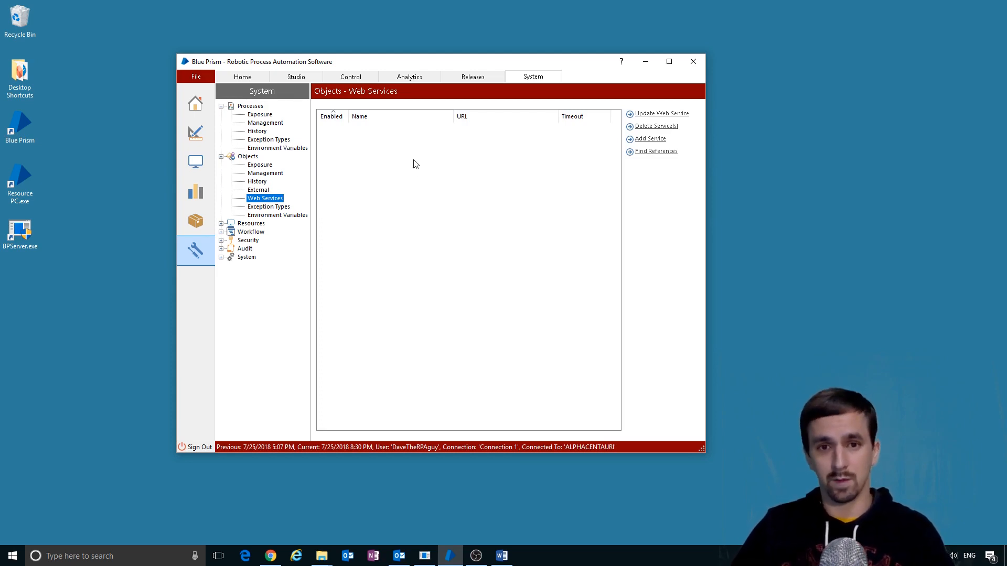
{"action": "key", "text": "Down"}
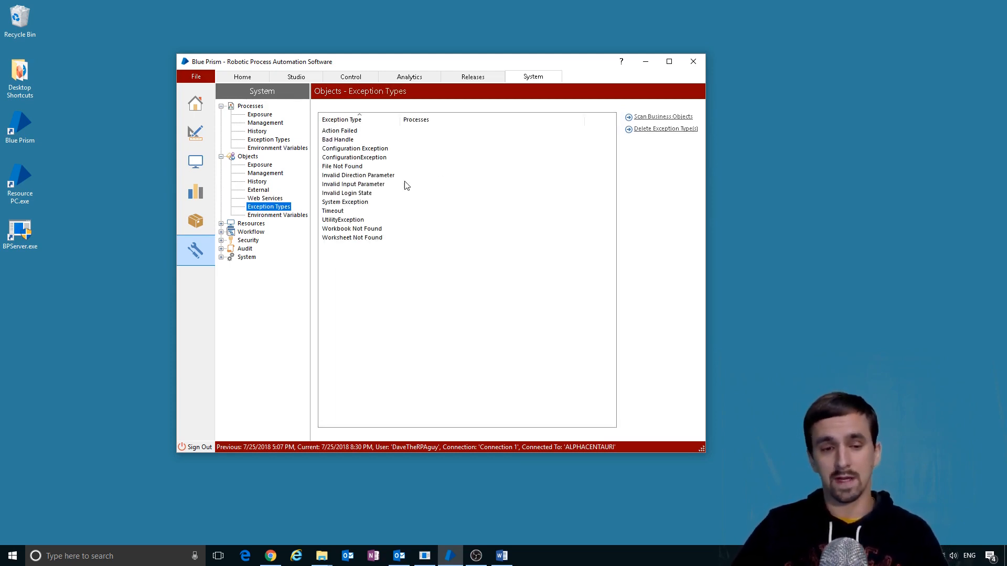
- Compare object and process Environment Variables, then expand Resources to show Pools and Management
{"action": "left_click", "coordinate": [289, 216]}
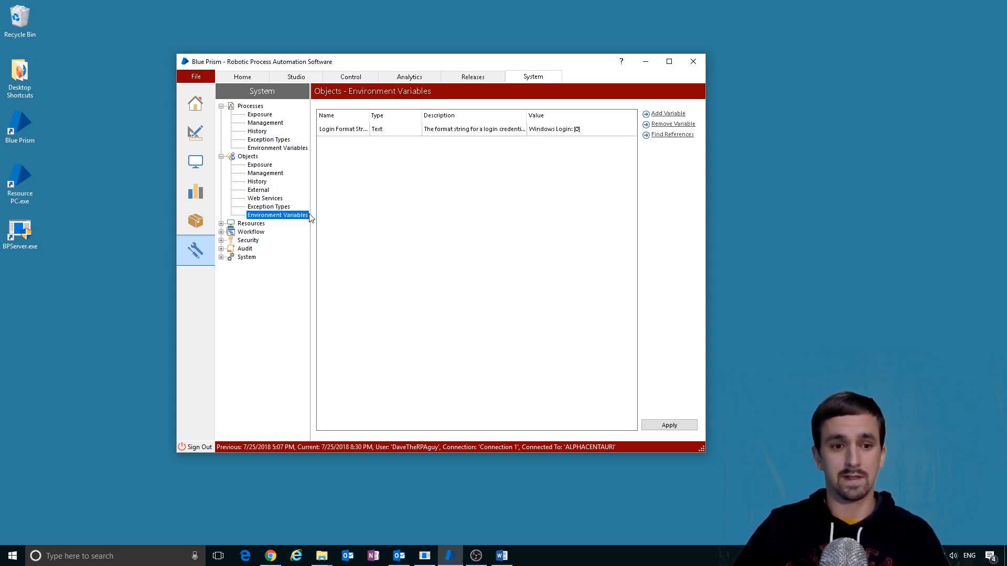
{"action": "left_click", "coordinate": [292, 150]}
{"action": "left_click", "coordinate": [289, 215]}
{"action": "left_click", "coordinate": [292, 150]}
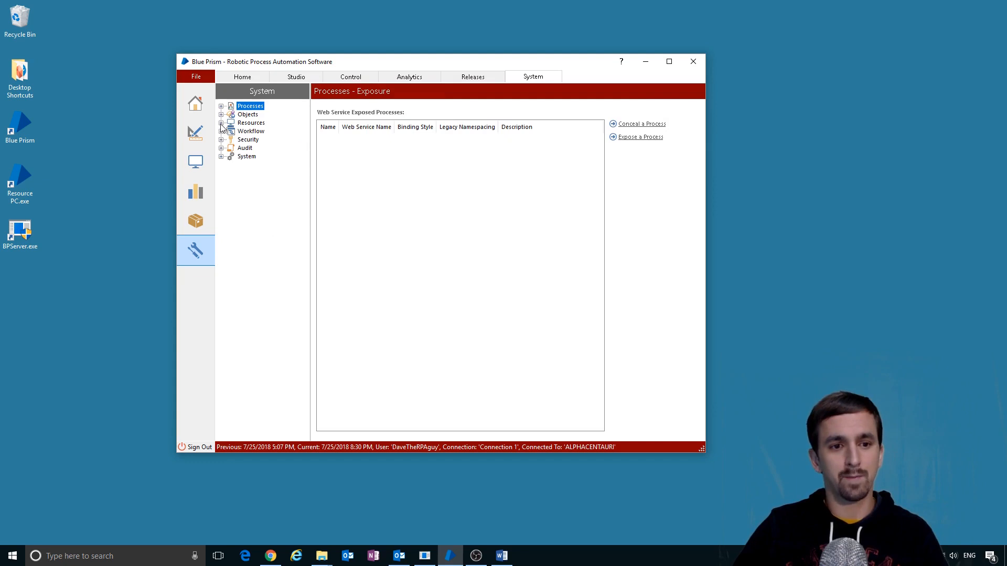
{"action": "left_click", "coordinate": [222, 123]}
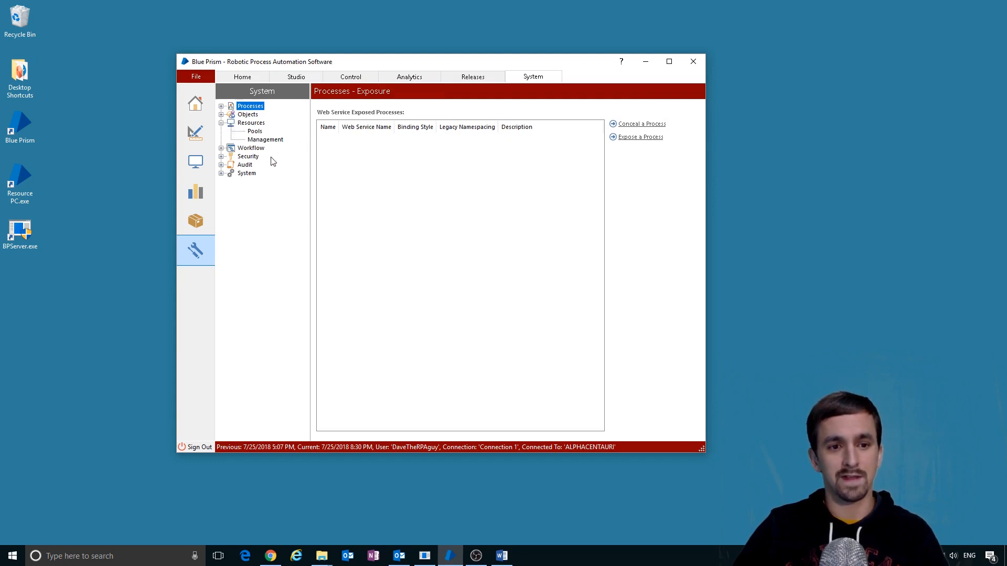
- View resource Pools, then drag ALPHACENTAURI from Management into Retired Resources
{"action": "left_click", "coordinate": [251, 123]}
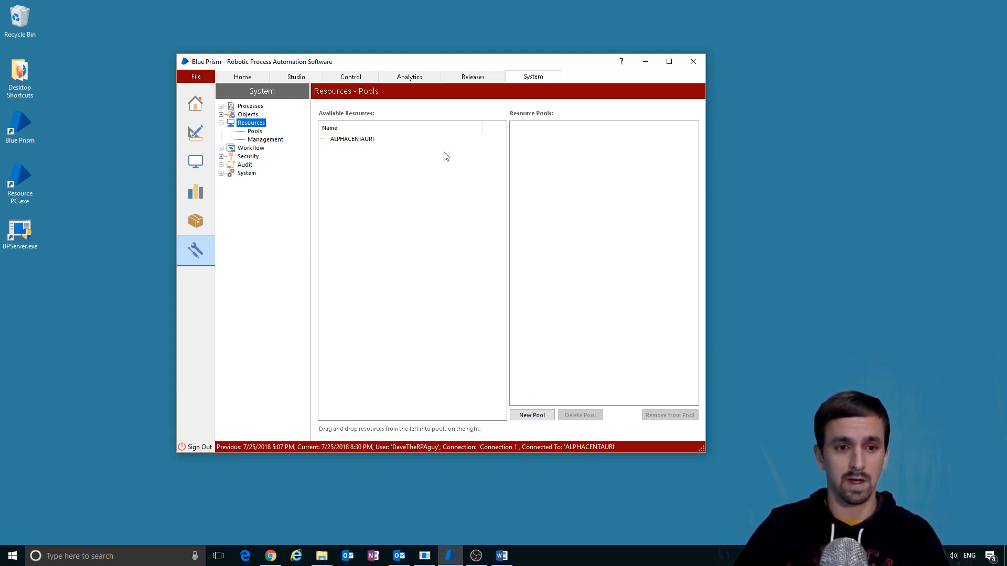
{"action": "left_click", "coordinate": [270, 140]}
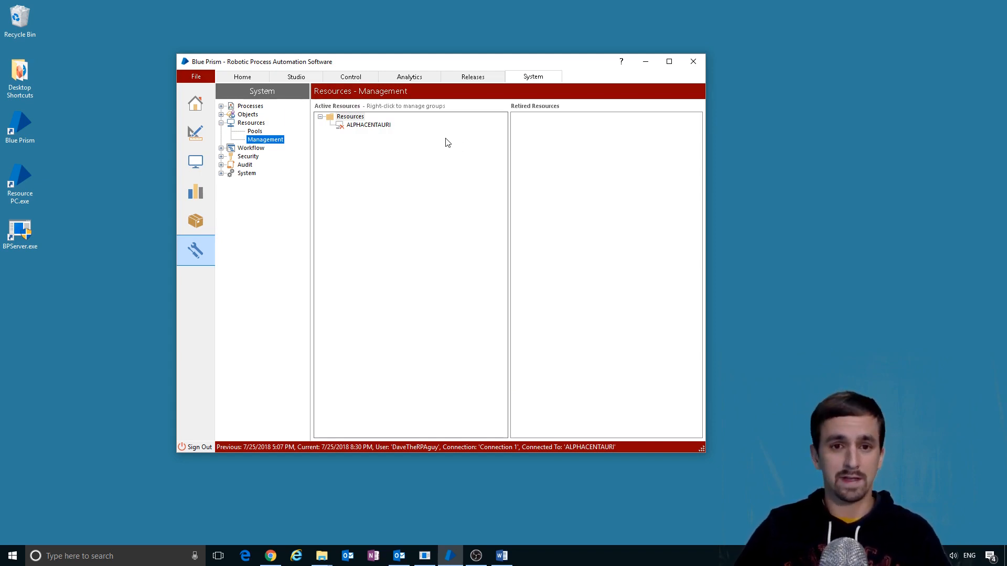
{"action": "left_click", "coordinate": [374, 125]}
{"action": "left_click_drag", "start_coordinate": [375, 125], "coordinate": [560, 141]}
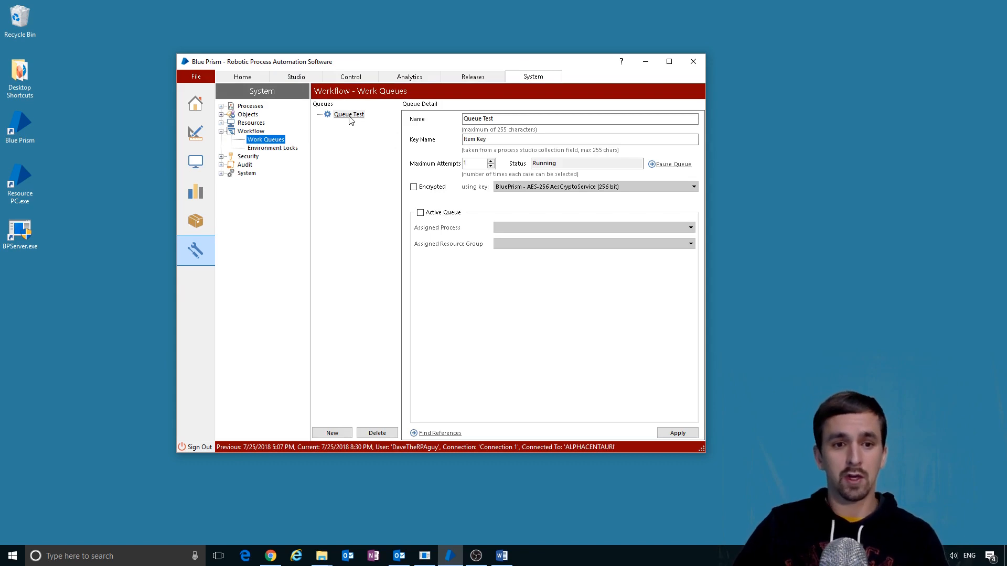
- Create work queue 'Queue 1', check the empty Environment Locks, then list the Security users
{"action": "left_click", "coordinate": [332, 432]}
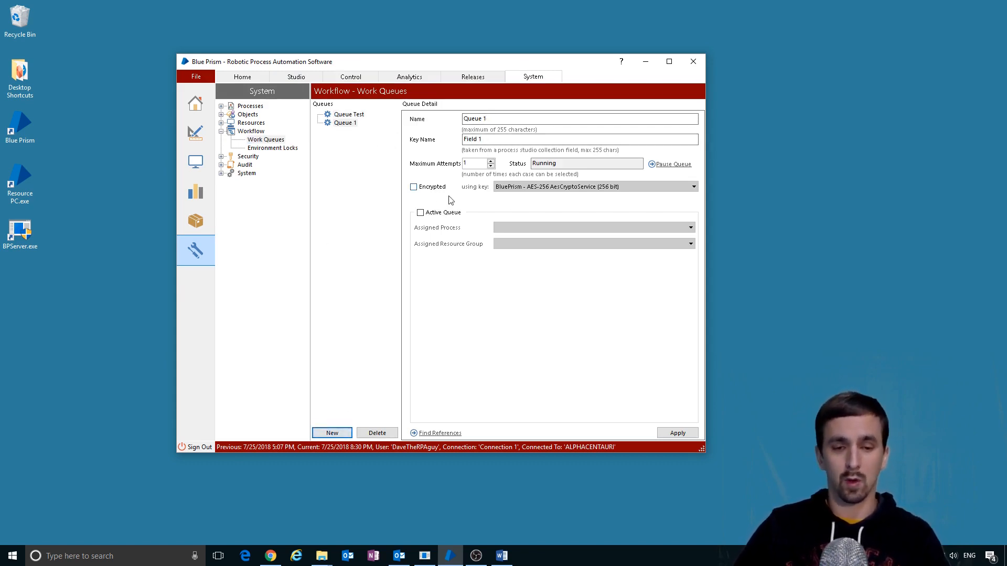
{"action": "left_click", "coordinate": [272, 148]}
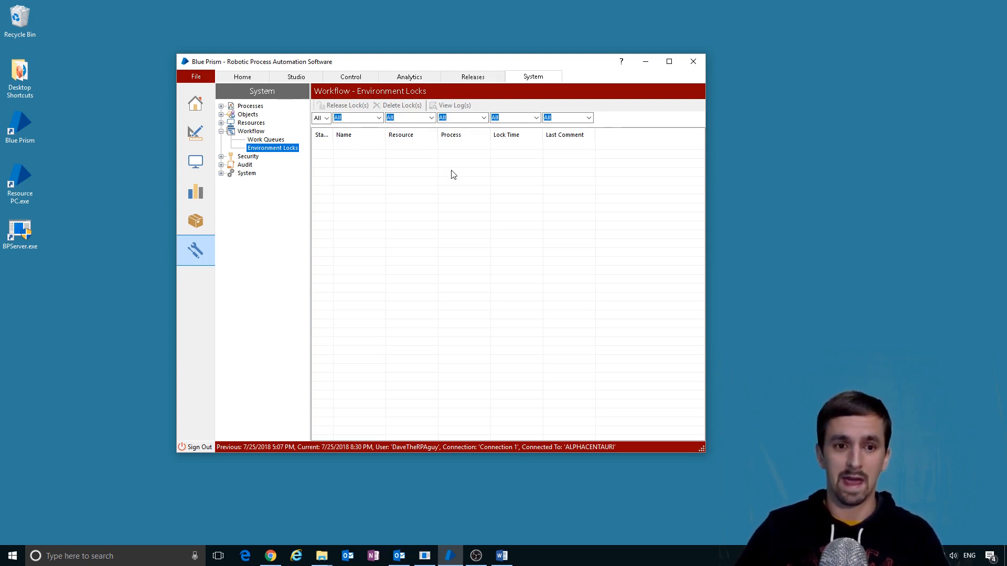
{"action": "left_click", "coordinate": [248, 157]}
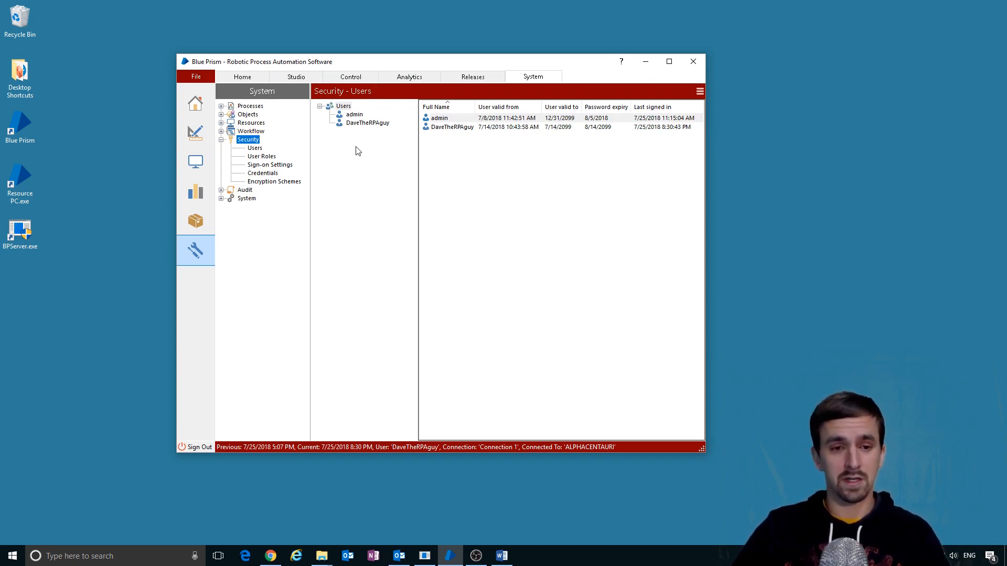
- Switch back and forth between the User Roles page and the users list
{"action": "left_click", "coordinate": [261, 157]}
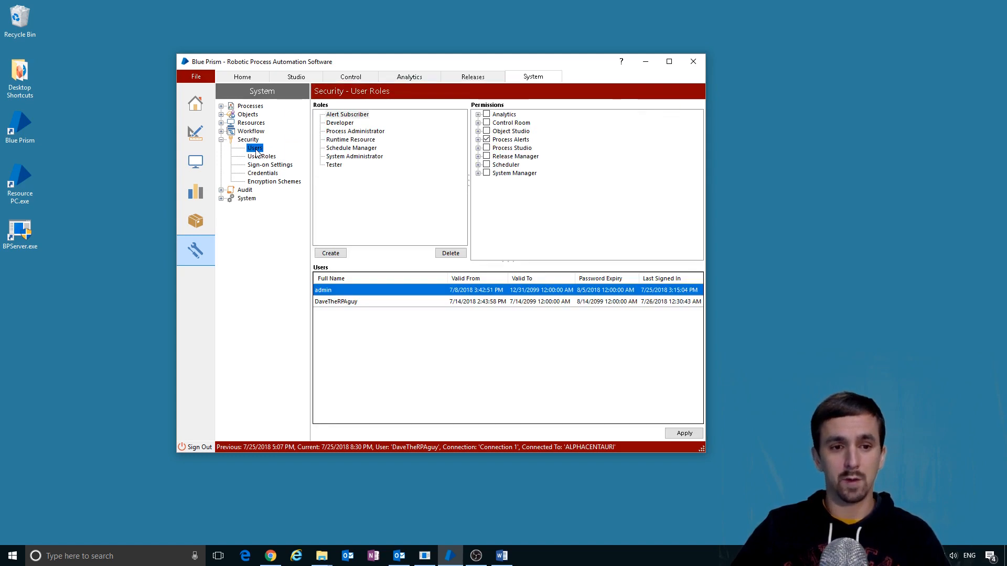
{"action": "left_click", "coordinate": [255, 149]}
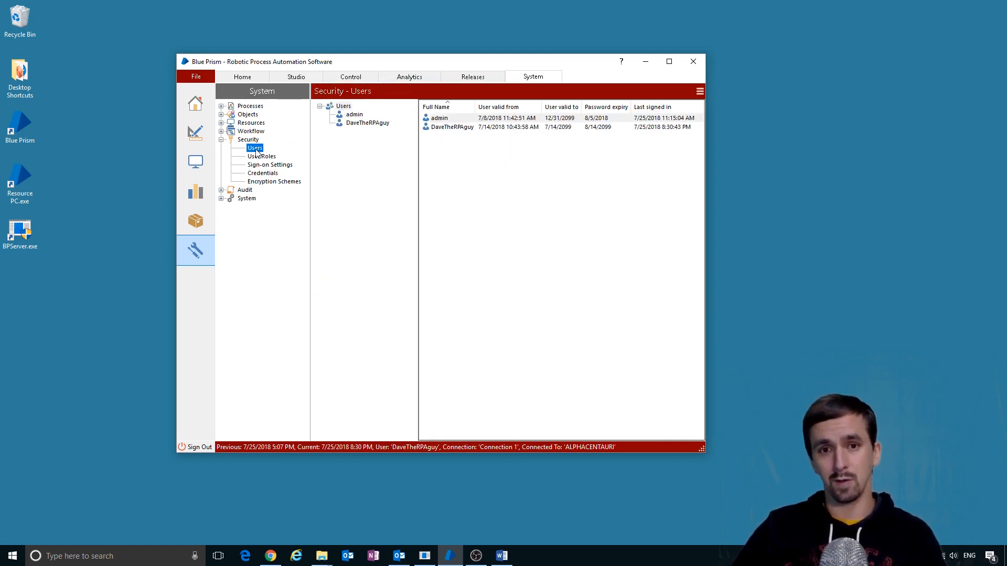
{"action": "left_click", "coordinate": [258, 156]}
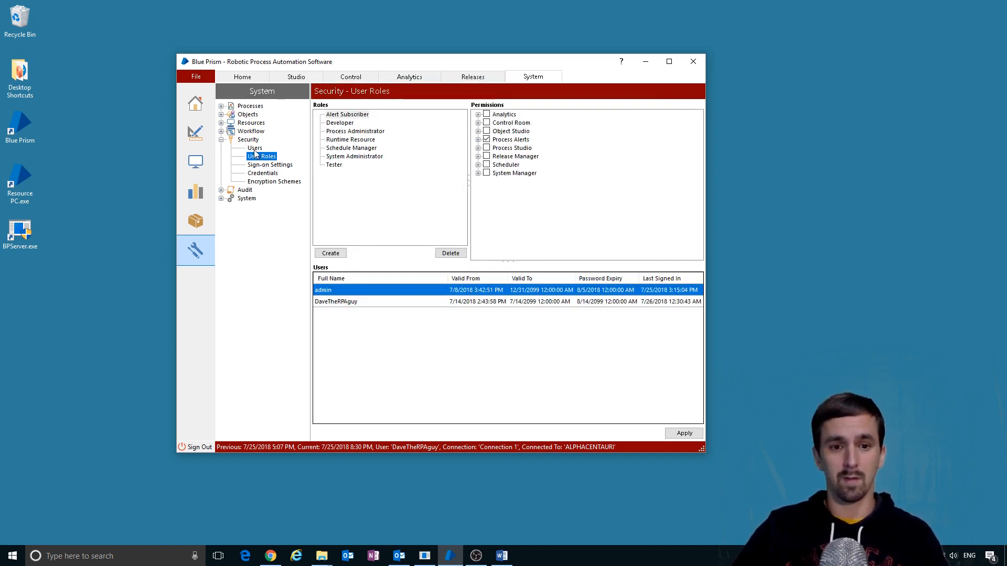
{"action": "left_click", "coordinate": [255, 149]}
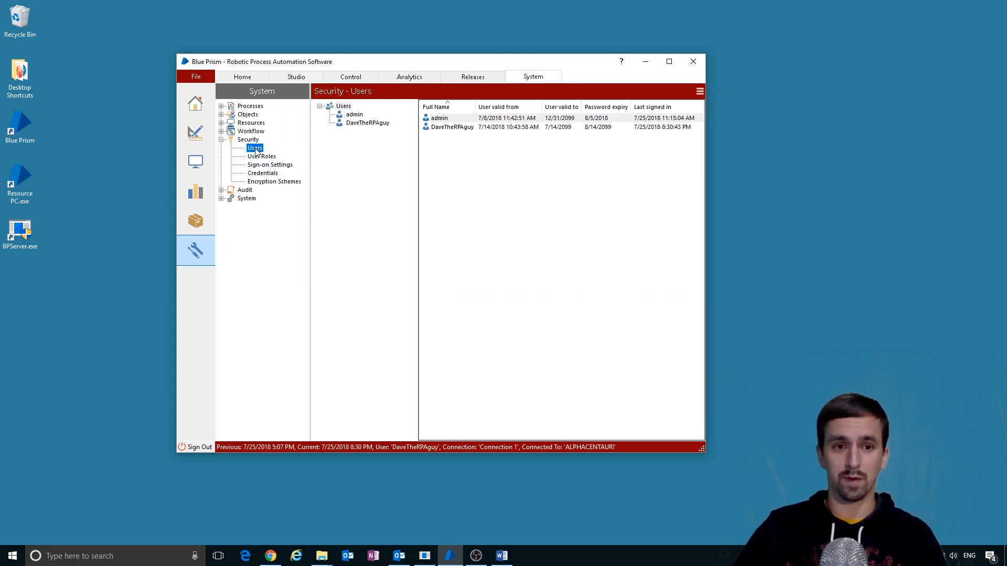
- Start a new user and cancel it, then review User Roles and move to Sign-on Settings
{"action": "right_click", "coordinate": [343, 106]}
{"action": "left_click", "coordinate": [367, 111]}
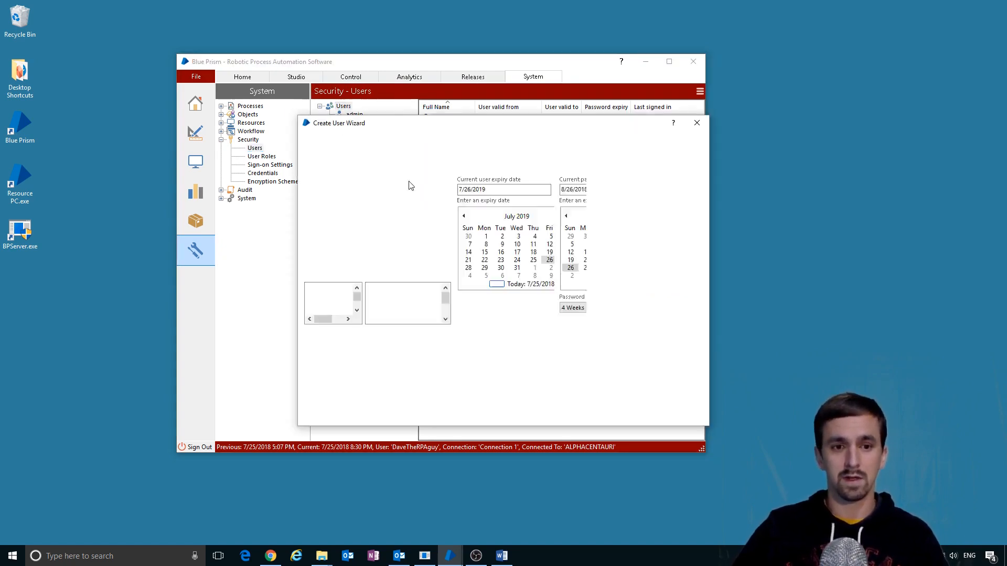
{"action": "left_click", "coordinate": [682, 413]}
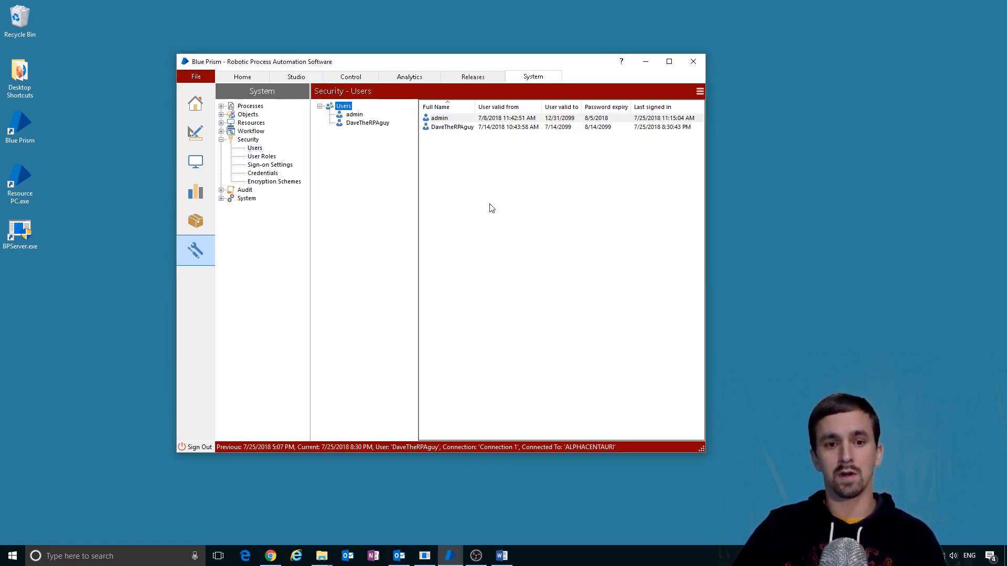
{"action": "left_click", "coordinate": [270, 156]}
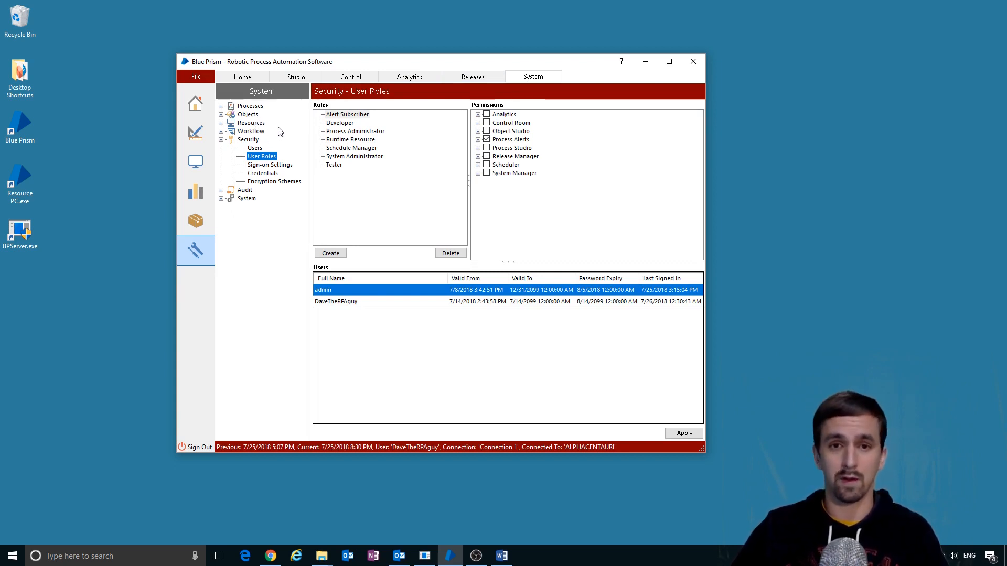
{"action": "key", "text": "Down"}
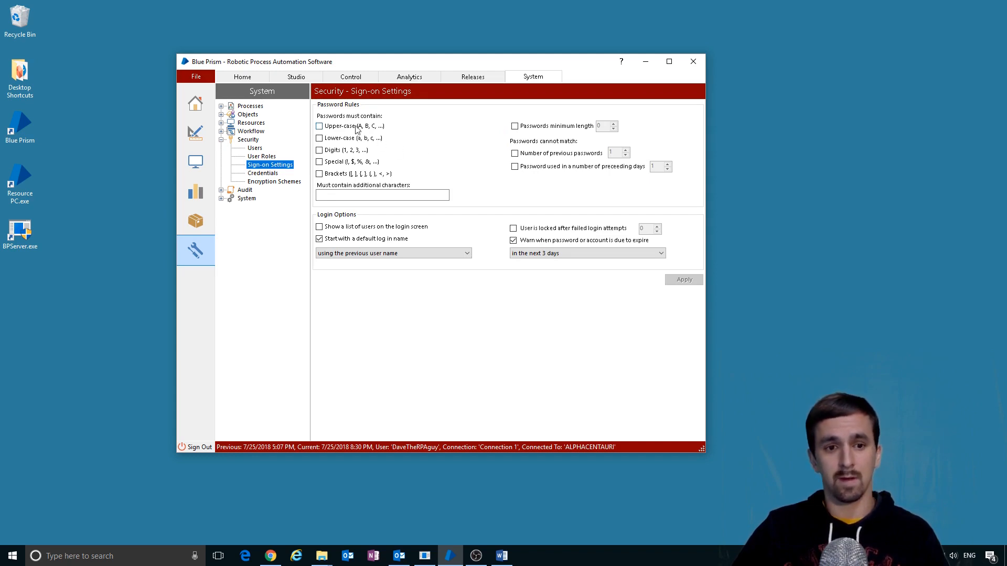
- Move to the stored Credentials and cancel the new credential without saving
{"action": "key", "text": "Down"}
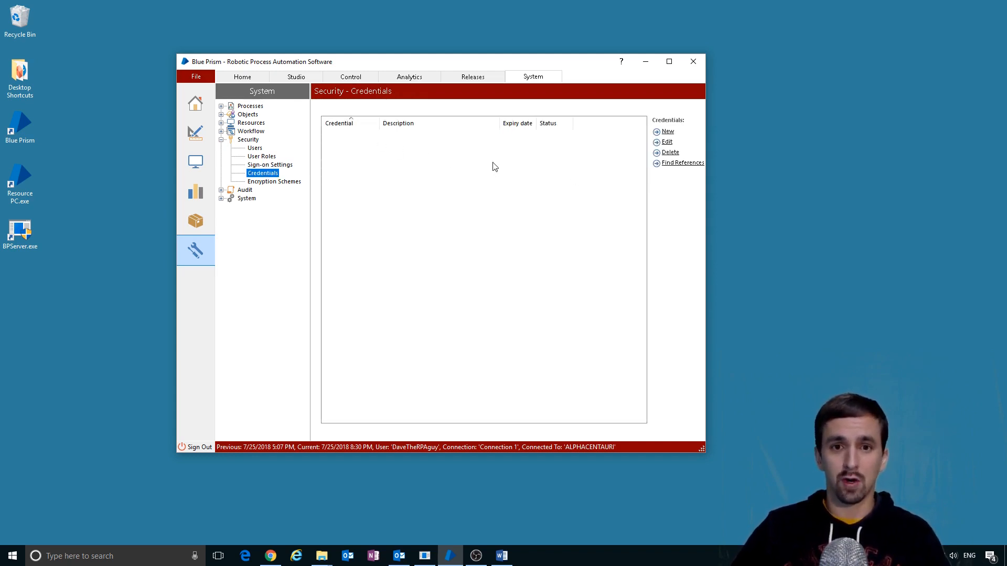
{"action": "left_click", "coordinate": [474, 172]}
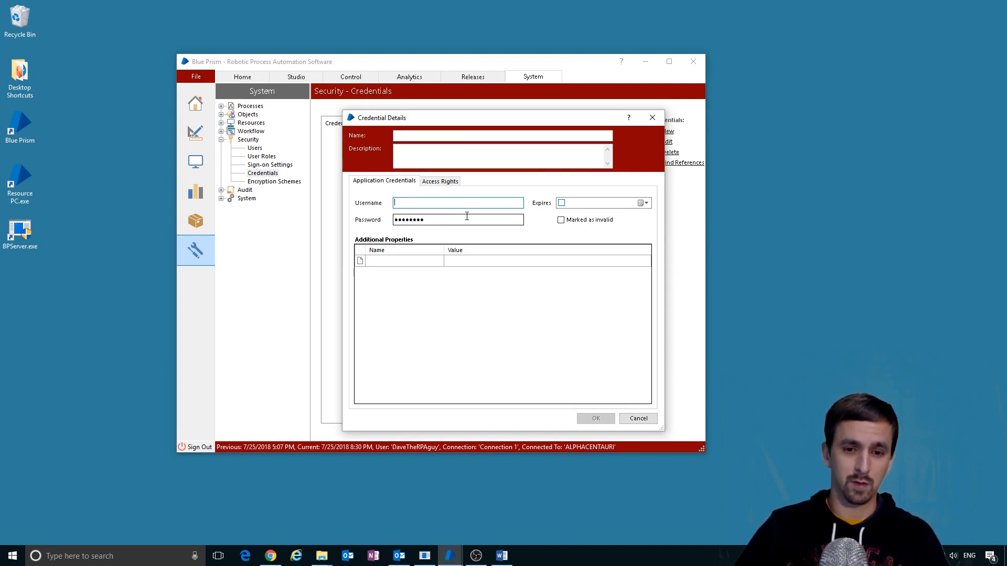
{"action": "left_click", "coordinate": [649, 419]}
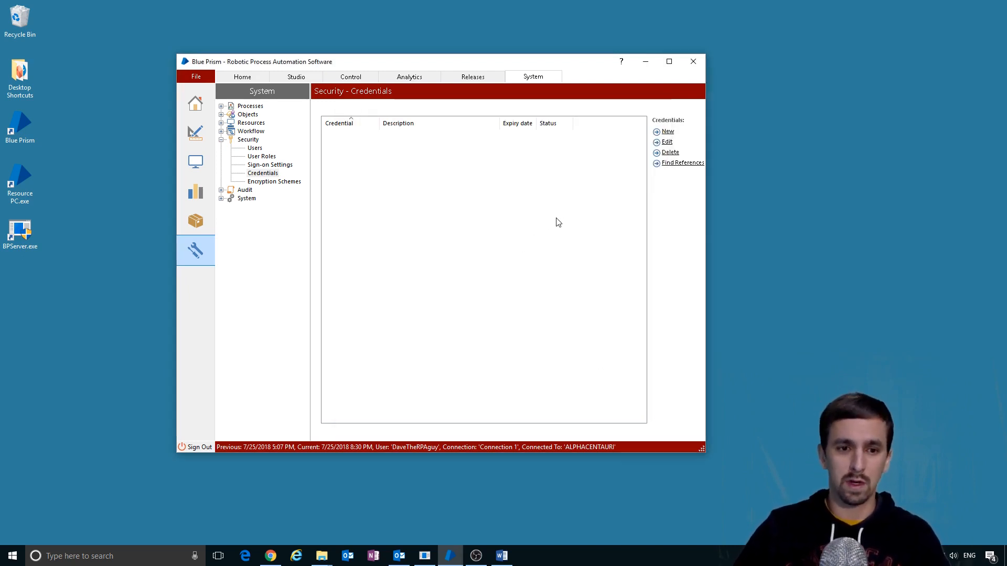
- Review Encryption Schemes, closing their details unchanged, then open the Audit process logs
{"action": "left_click", "coordinate": [275, 182]}
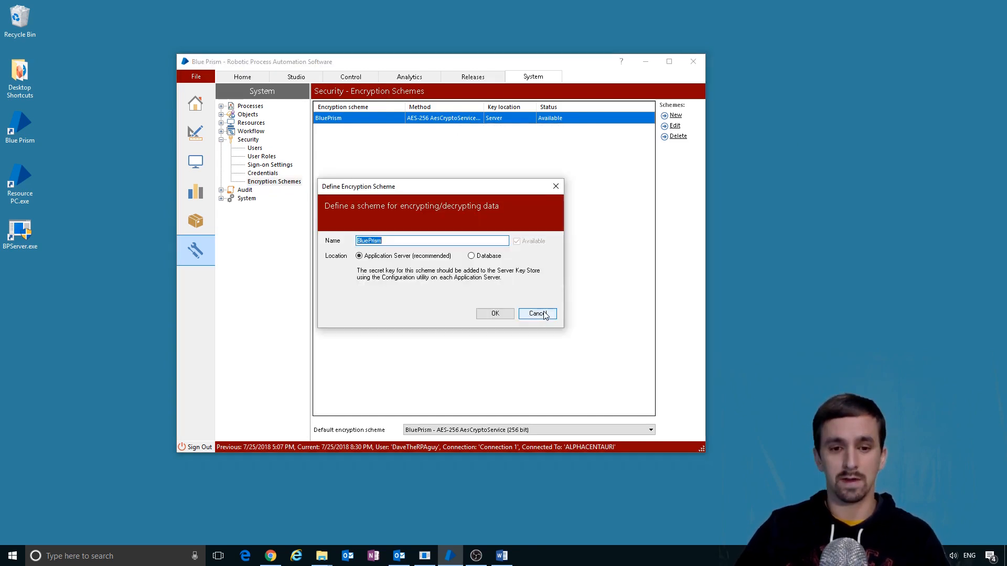
{"action": "left_click", "coordinate": [538, 314]}
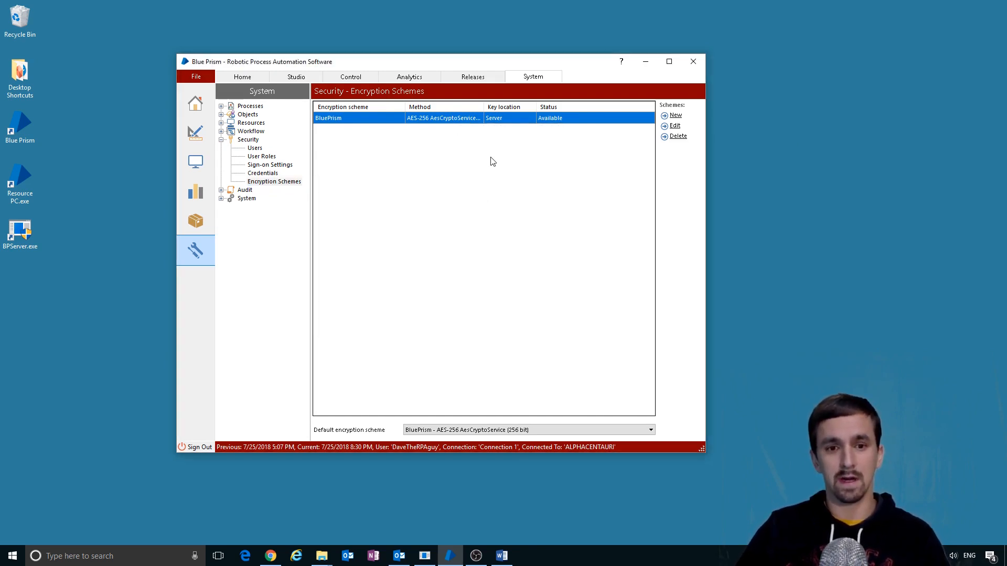
{"action": "left_click", "coordinate": [265, 173]}
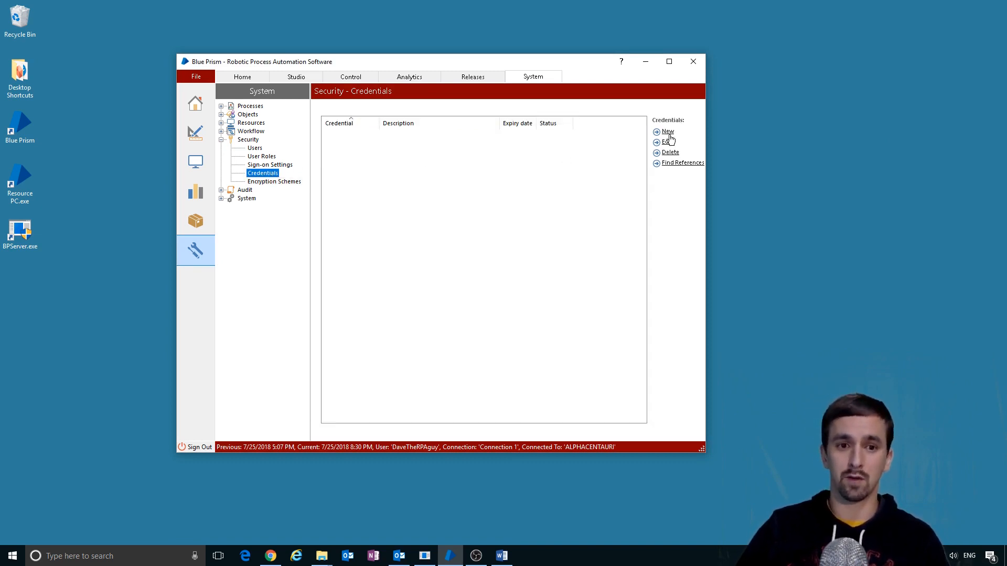
{"action": "left_click", "coordinate": [297, 182]}
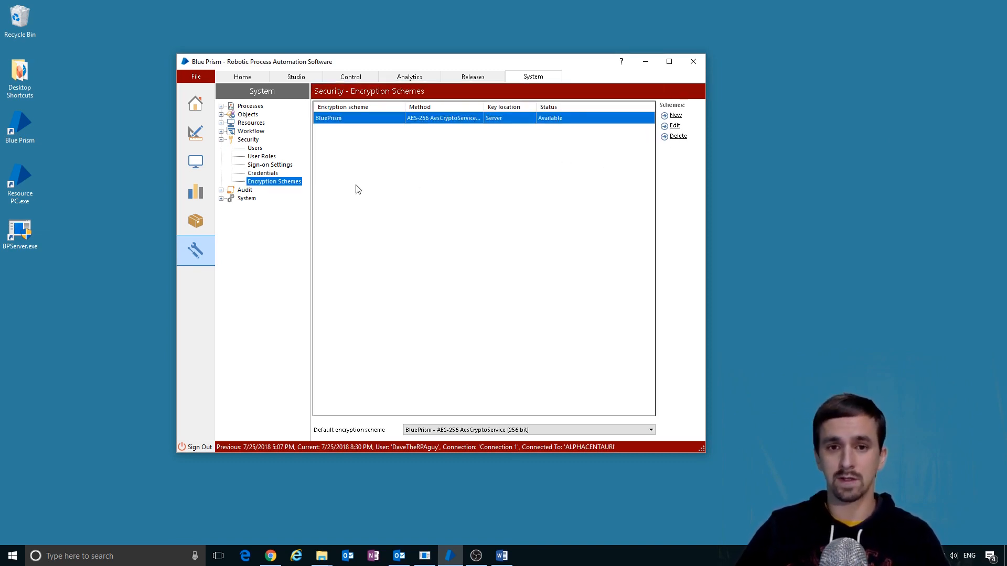
{"action": "left_click", "coordinate": [245, 190]}
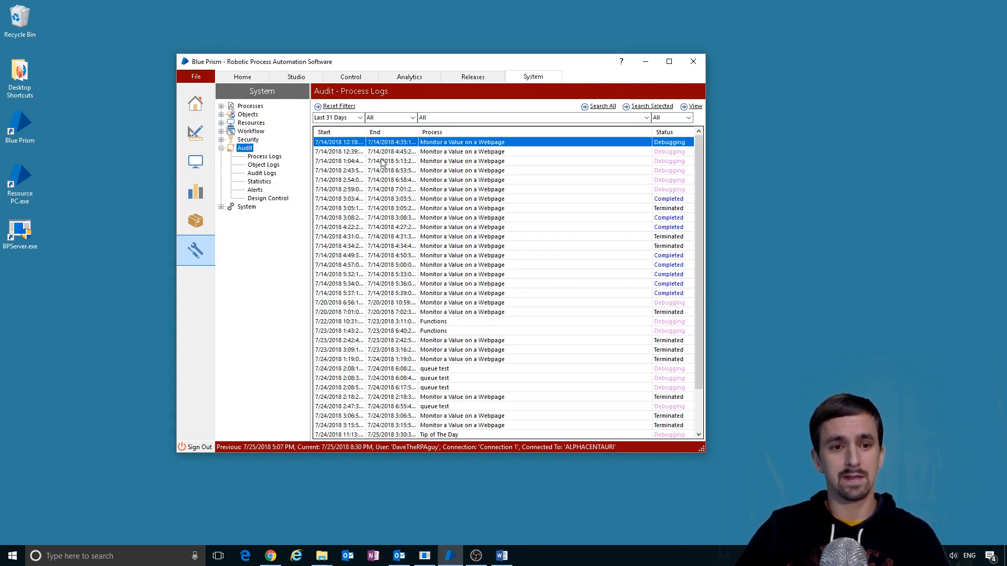
- List the audit logs by date and view the selected log for 7/8/2018
{"action": "left_click", "coordinate": [264, 157]}
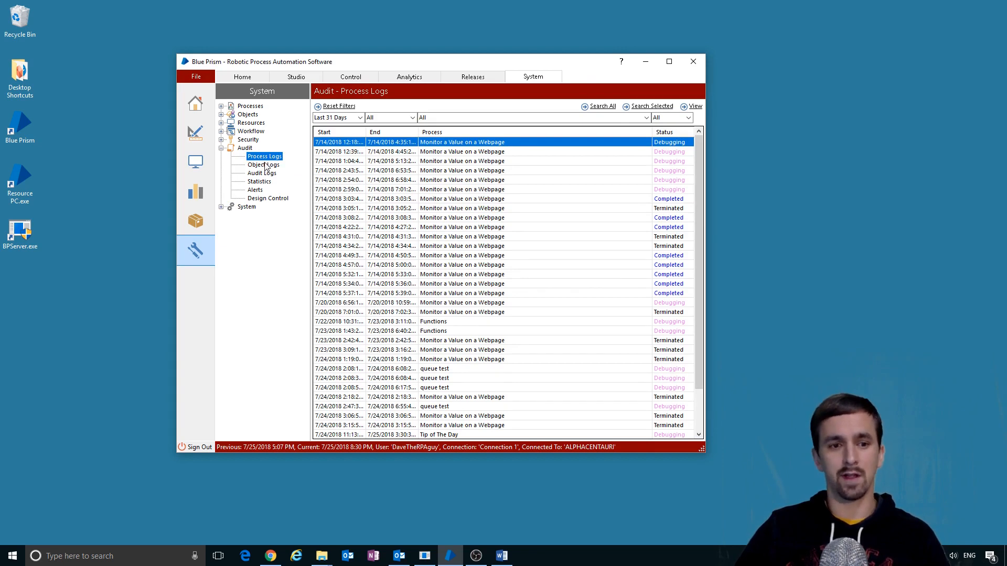
{"action": "left_click", "coordinate": [265, 173]}
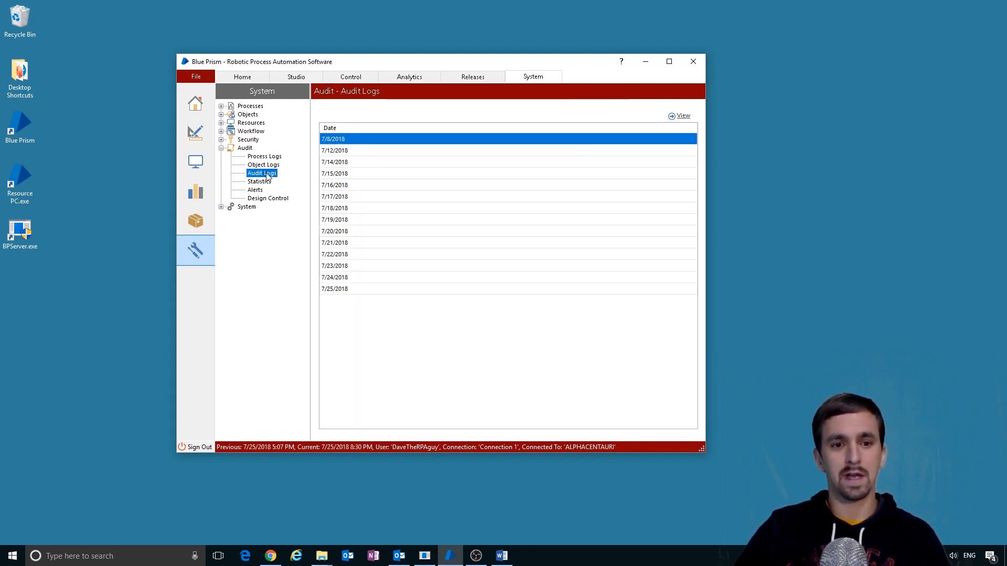
{"action": "right_click", "coordinate": [415, 150]}
{"action": "right_click", "coordinate": [418, 140]}
{"action": "left_click", "coordinate": [464, 146]}
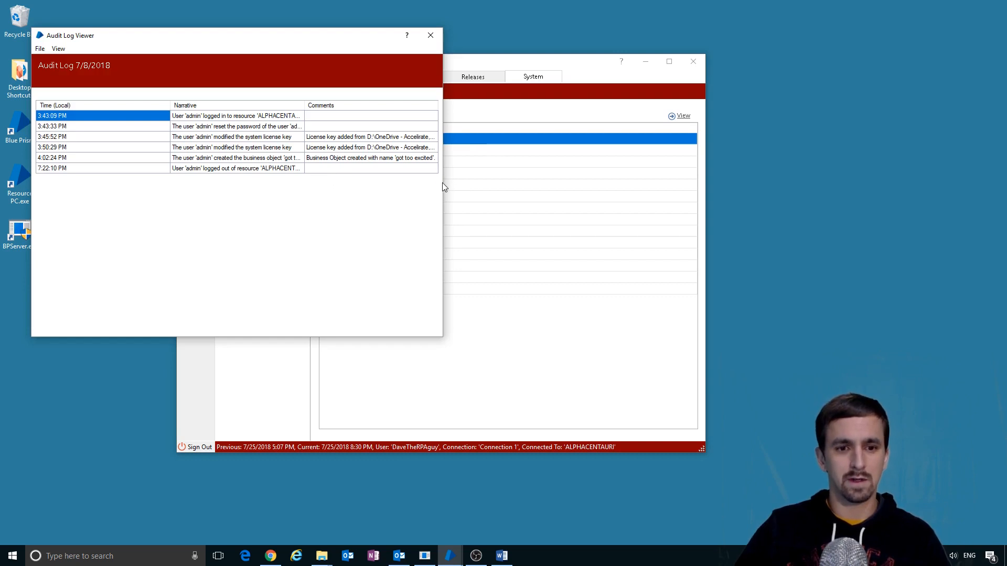
- Widen the log viewer and its Narrative column to read the entries, then close it
{"action": "left_click_drag", "start_coordinate": [443, 186], "coordinate": [782, 180]}
{"action": "left_click_drag", "start_coordinate": [304, 105], "coordinate": [621, 105]}
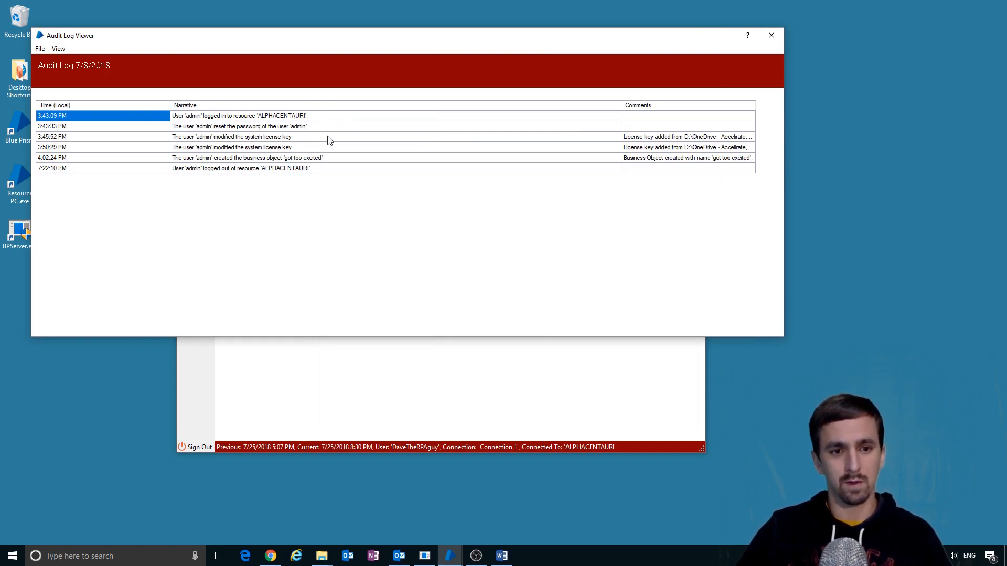
{"action": "left_click", "coordinate": [195, 169]}
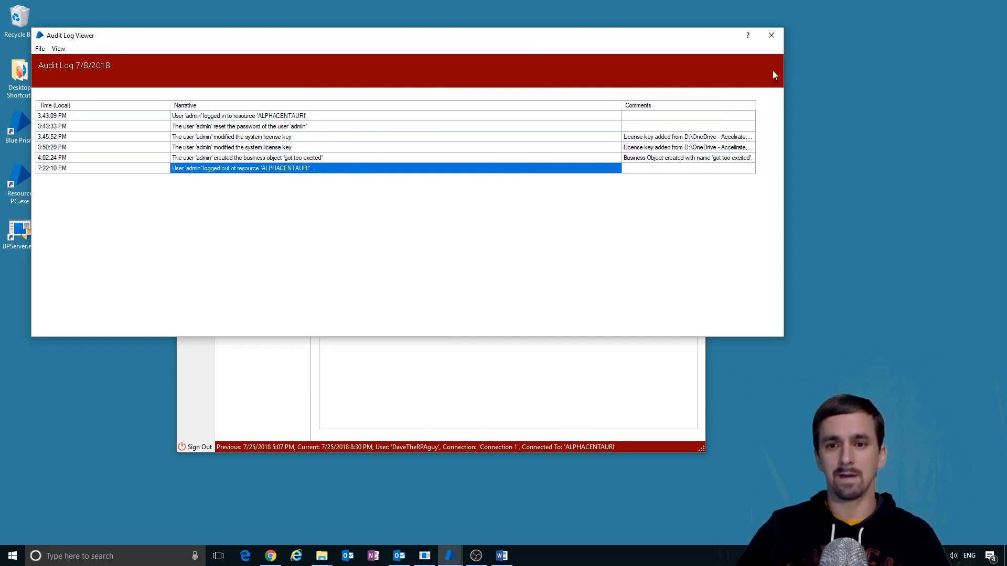
{"action": "left_click", "coordinate": [770, 35]}
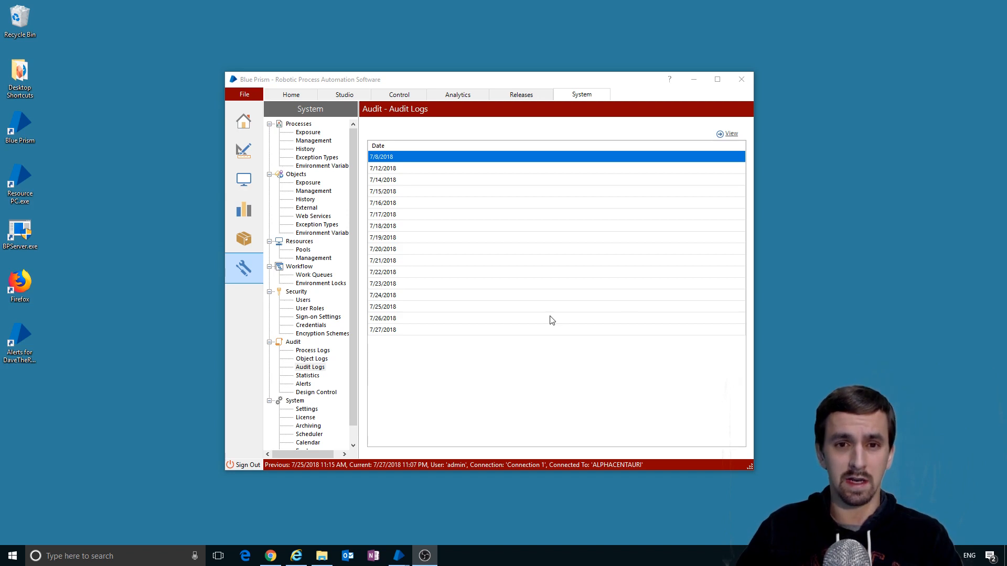
- Look at the audit Statistics page, then show Alerts listing machine ALPHACENTAURI
{"action": "key", "text": "Down"}
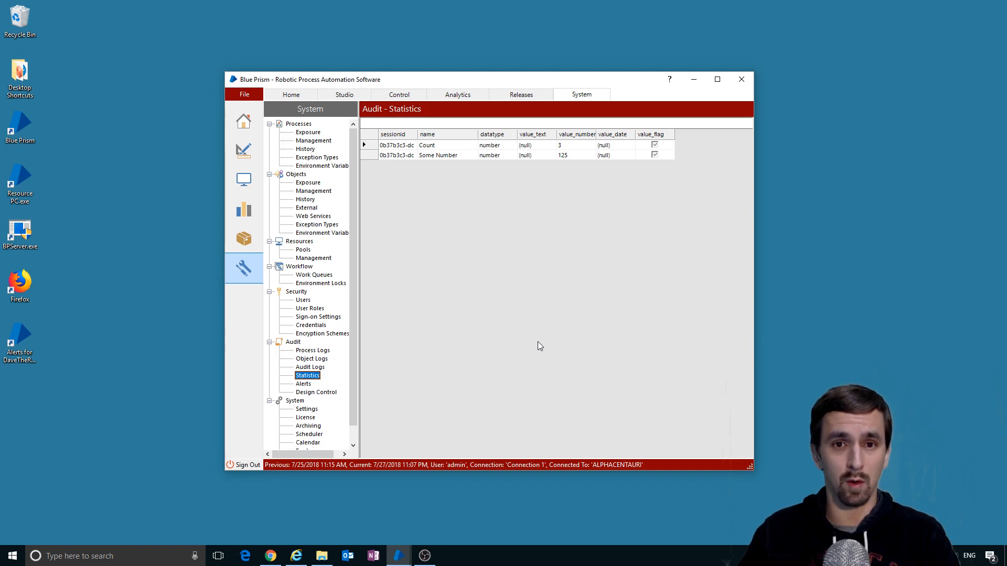
{"action": "left_click", "coordinate": [304, 384]}
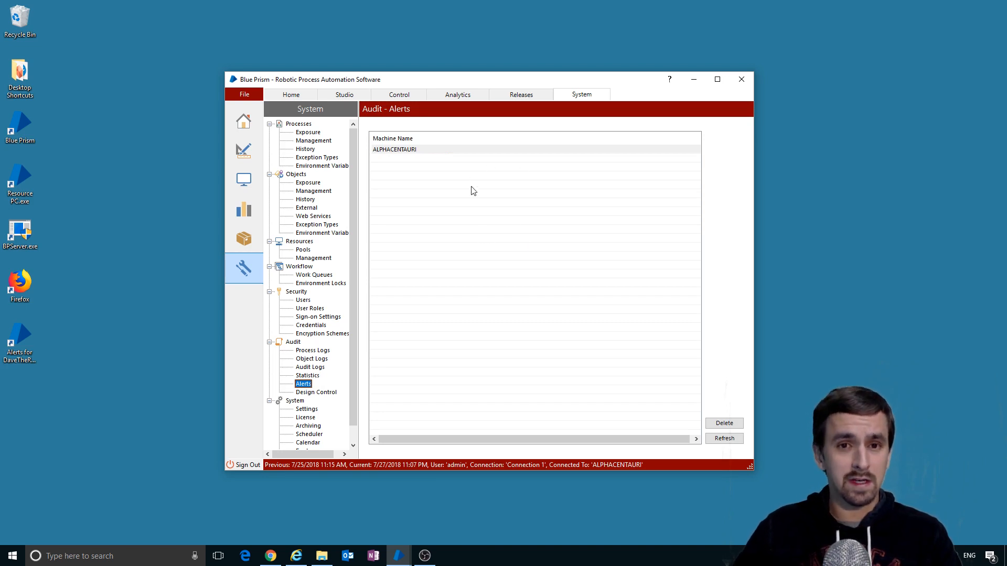
{"action": "left_click", "coordinate": [443, 149]}
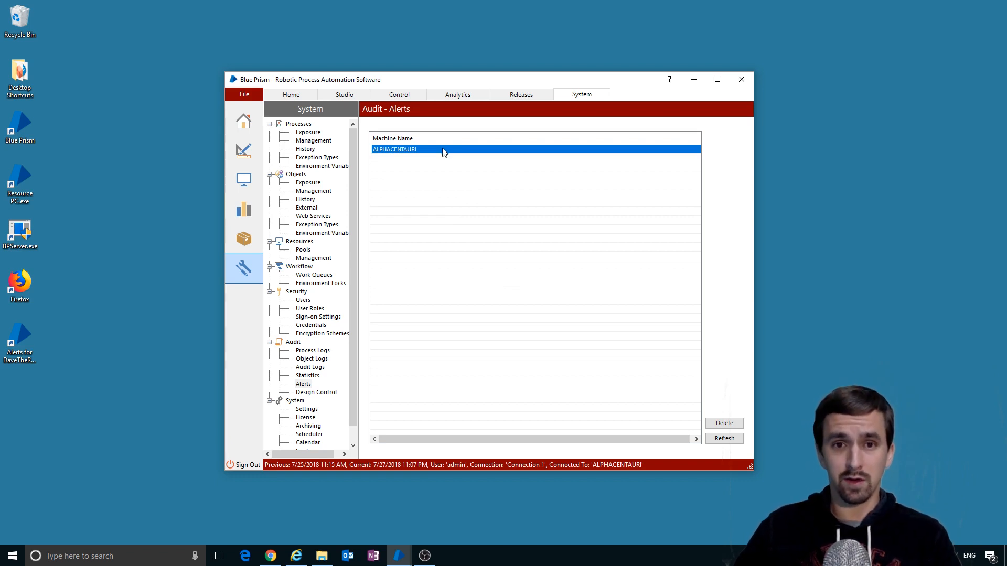
{"action": "left_click", "coordinate": [305, 301]}
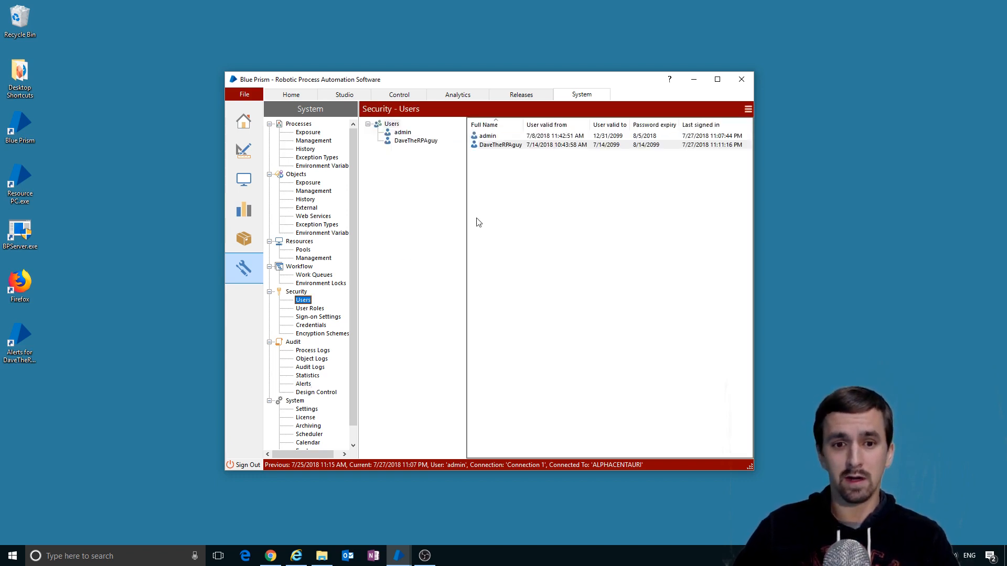
{"action": "right_click", "coordinate": [507, 148]}
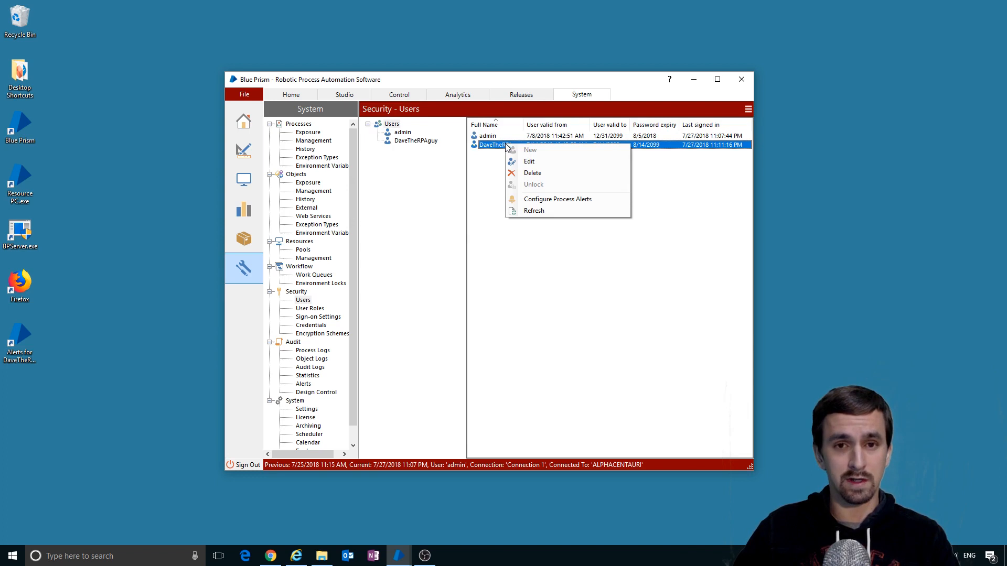
{"action": "left_click", "coordinate": [565, 201]}
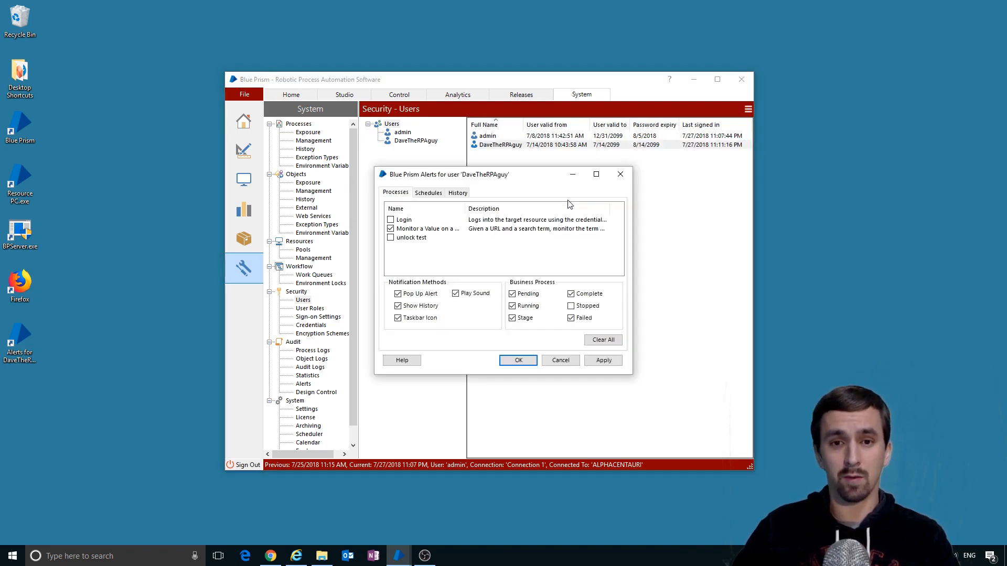
{"action": "left_click", "coordinate": [458, 193]}
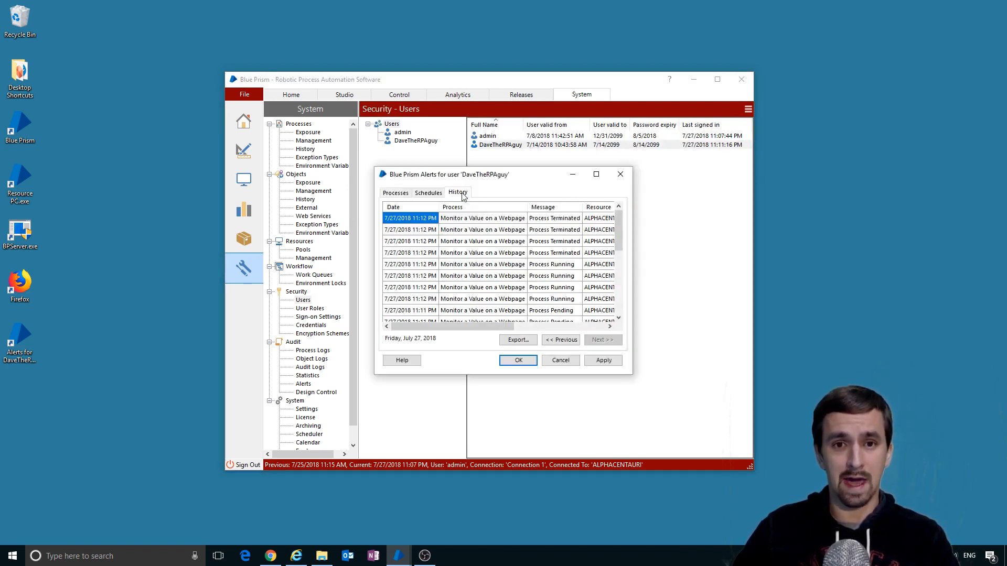
{"action": "left_click_drag", "start_coordinate": [632, 374], "coordinate": [792, 483]}
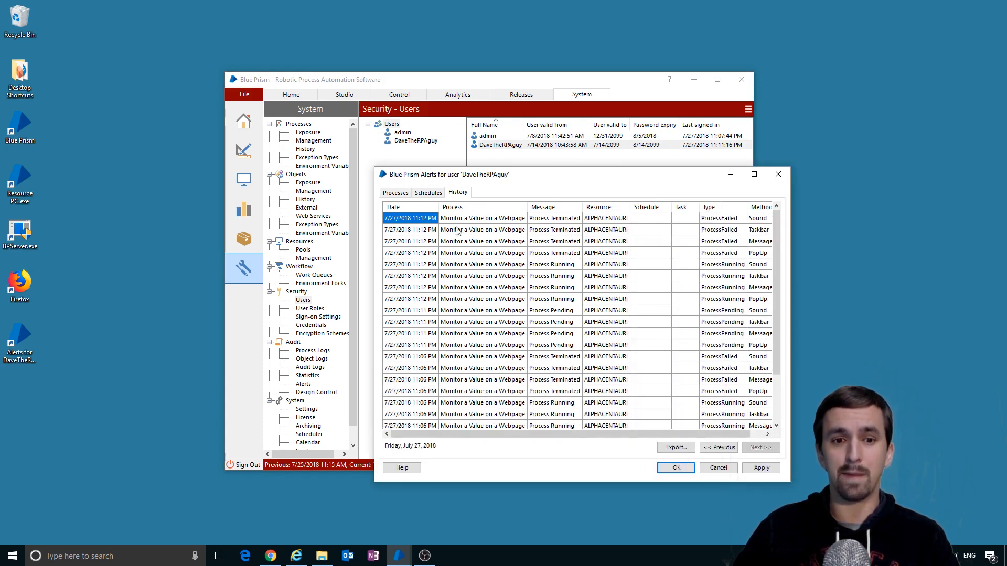
{"action": "left_click", "coordinate": [428, 193]}
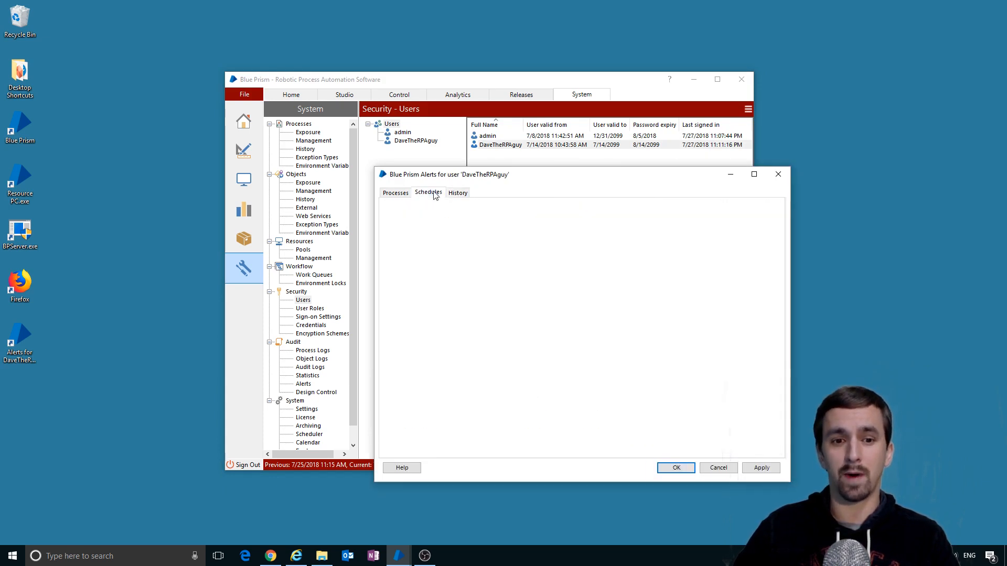
{"action": "left_click", "coordinate": [395, 193]}
{"action": "left_click", "coordinate": [778, 174]}
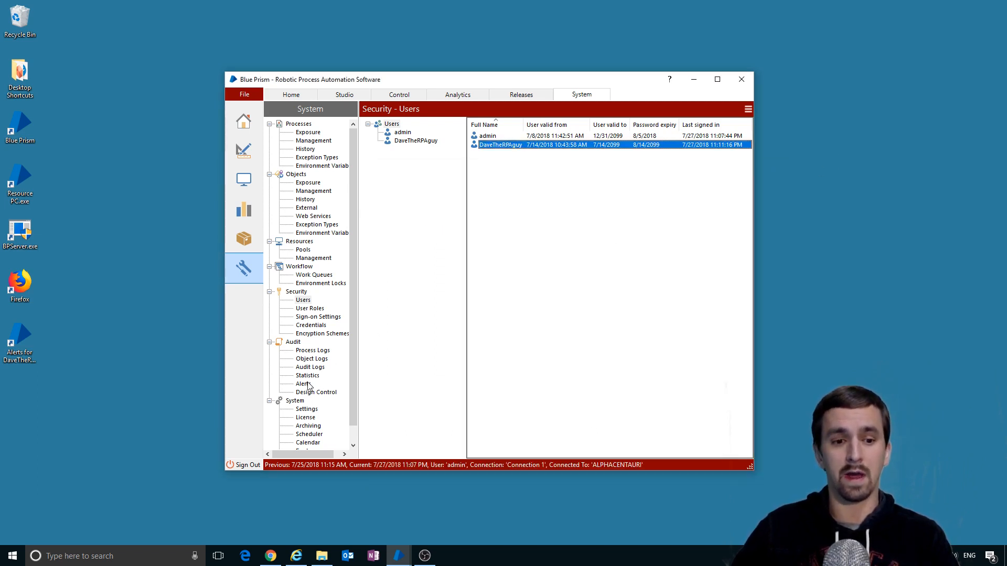
{"action": "left_click", "coordinate": [307, 384]}
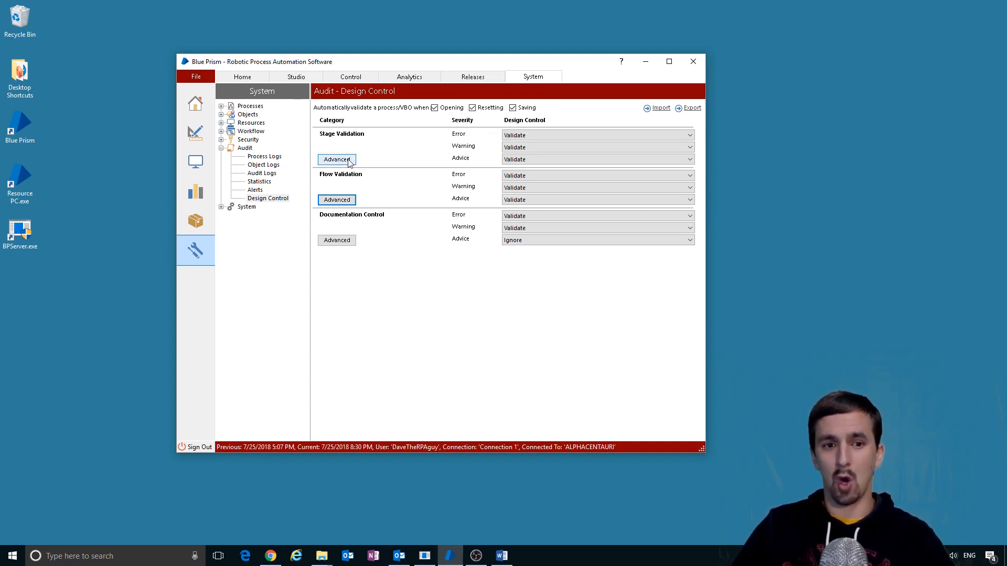
- Review the advanced Stage Validation checks, close them, and return to Audit Process Logs
{"action": "left_click", "coordinate": [336, 160]}
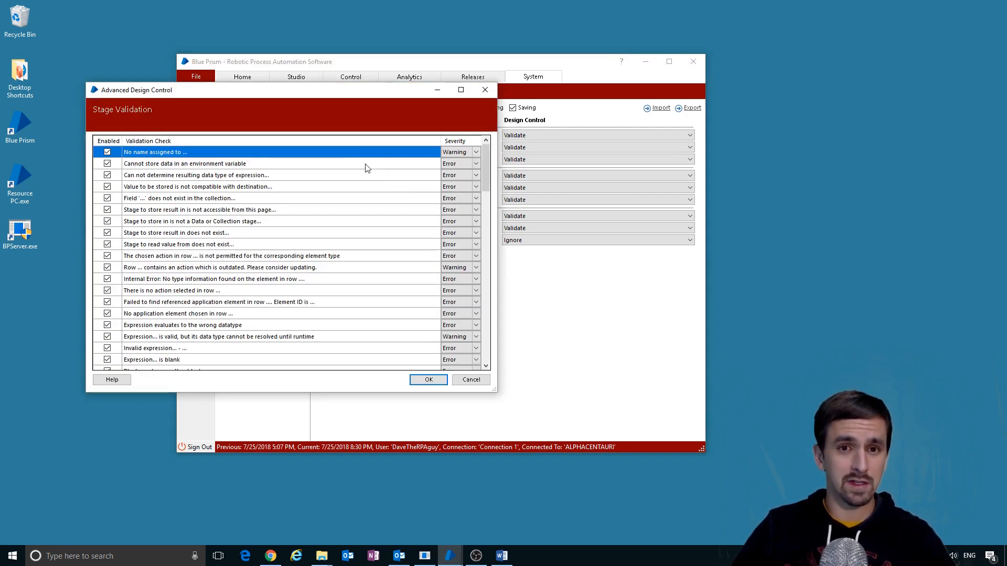
{"action": "left_click_drag", "start_coordinate": [345, 105], "coordinate": [476, 120]}
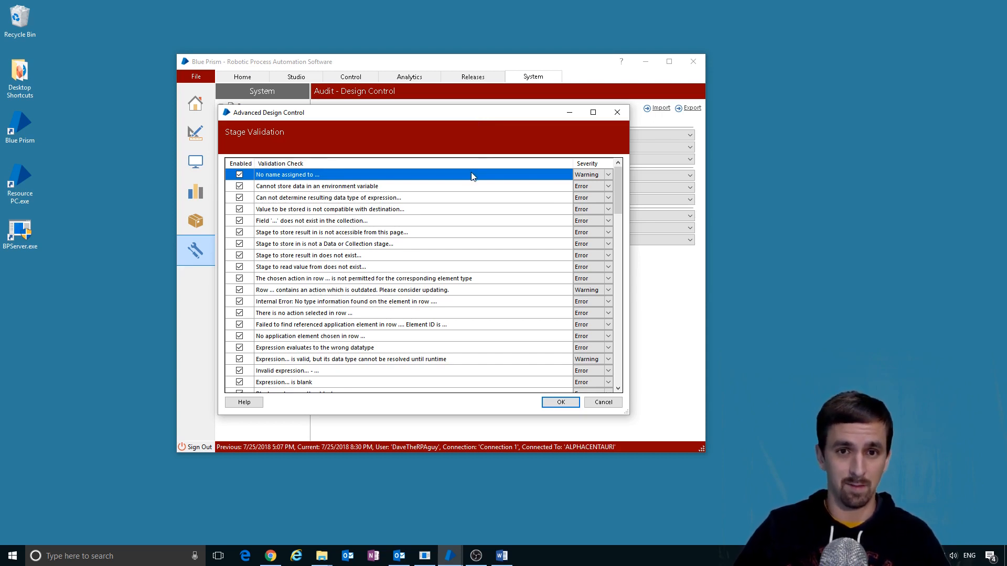
{"action": "left_click", "coordinate": [617, 112]}
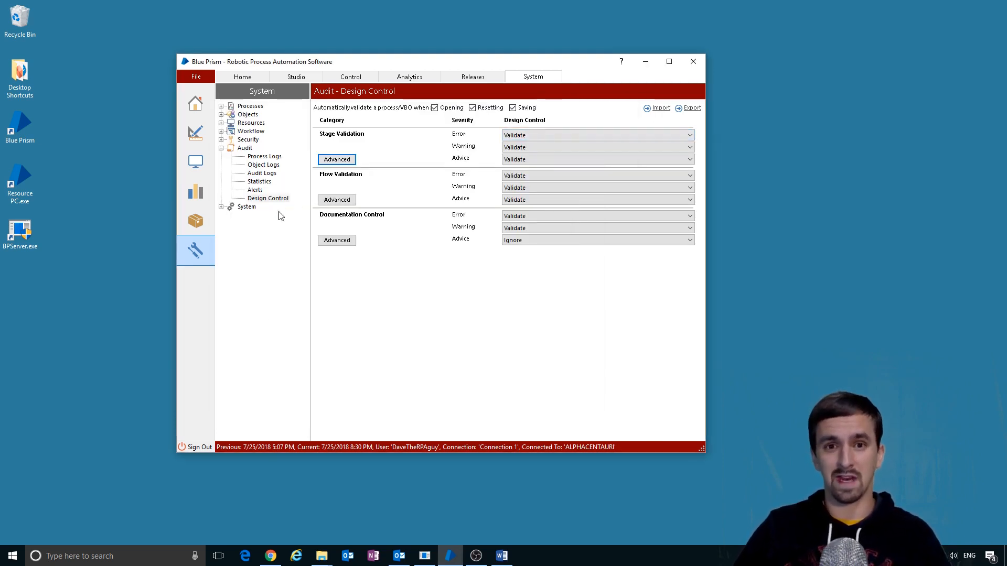
{"action": "left_click", "coordinate": [221, 149]}
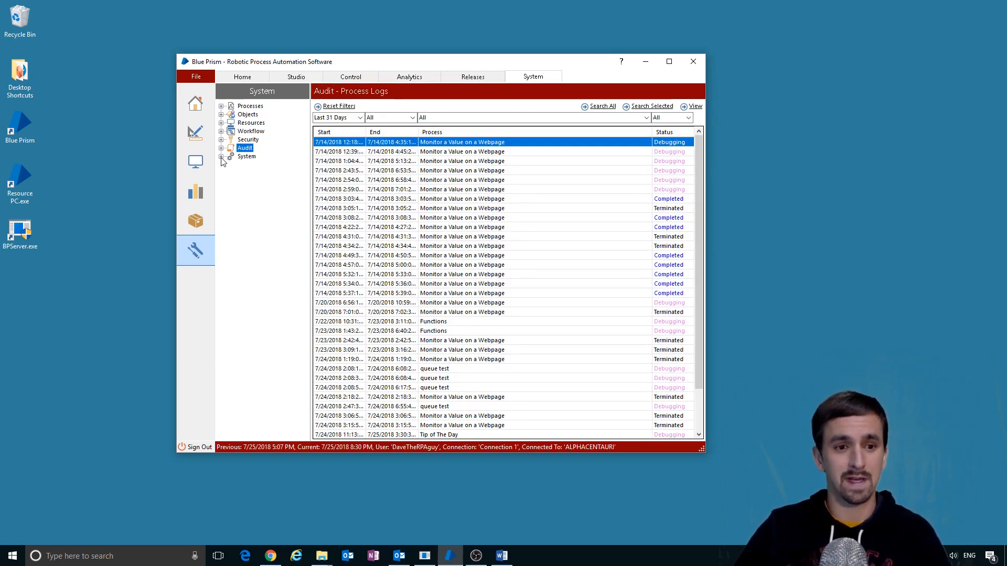
- In System Settings toggle the personal Runtime Resource option on and off, then view License
{"action": "left_click", "coordinate": [221, 156]}
{"action": "left_click", "coordinate": [247, 157]}
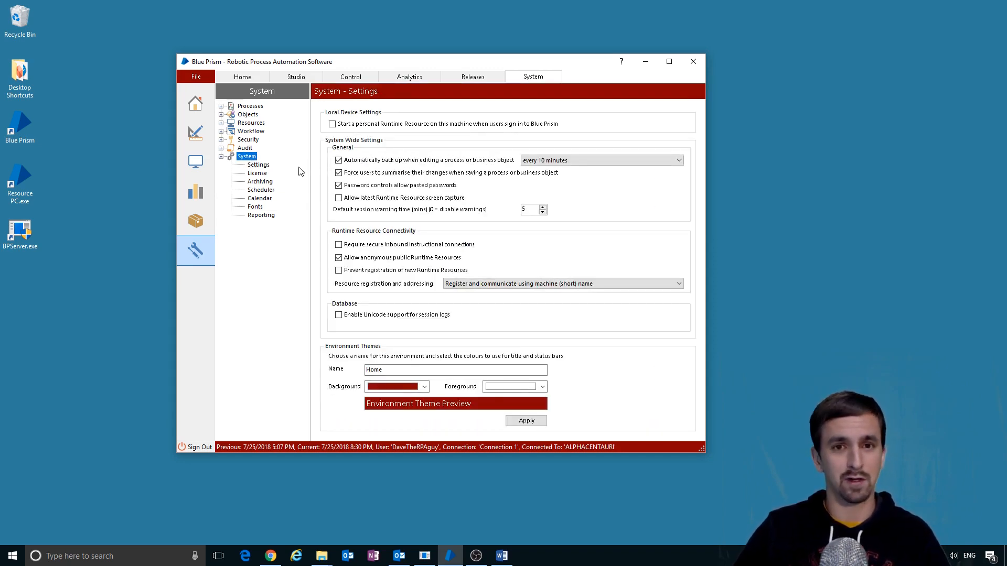
{"action": "left_click", "coordinate": [257, 166]}
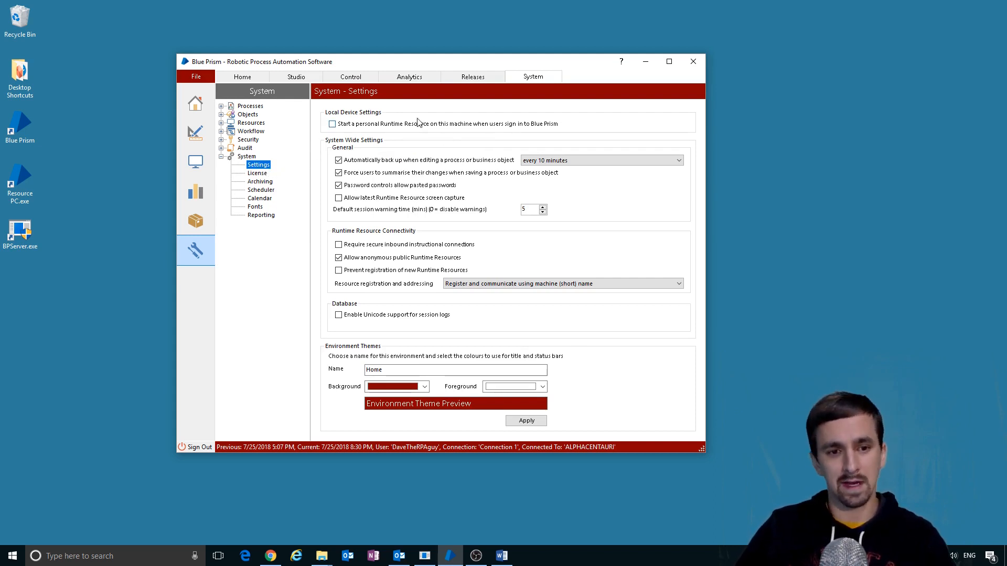
{"action": "left_click", "coordinate": [374, 127]}
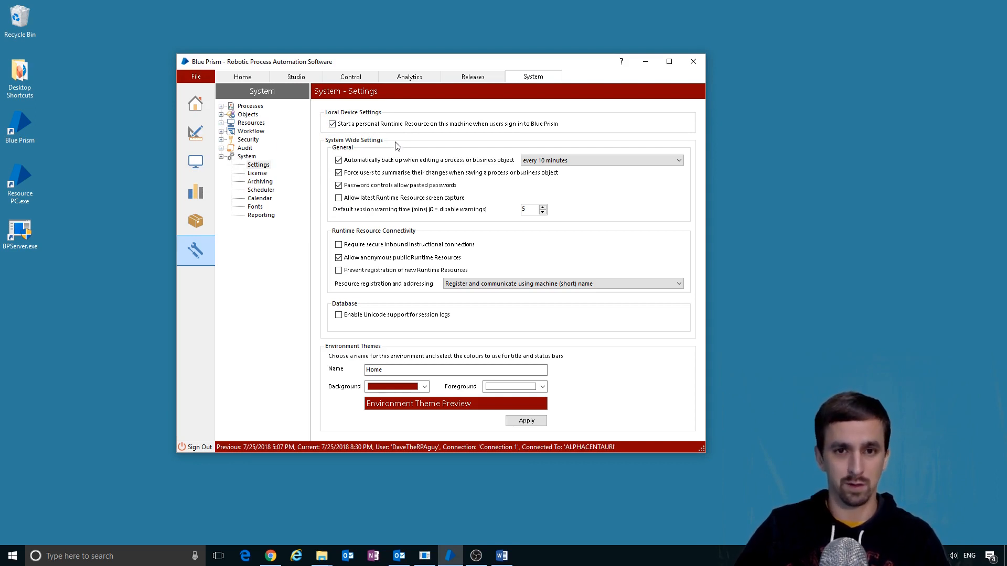
{"action": "left_click", "coordinate": [490, 129]}
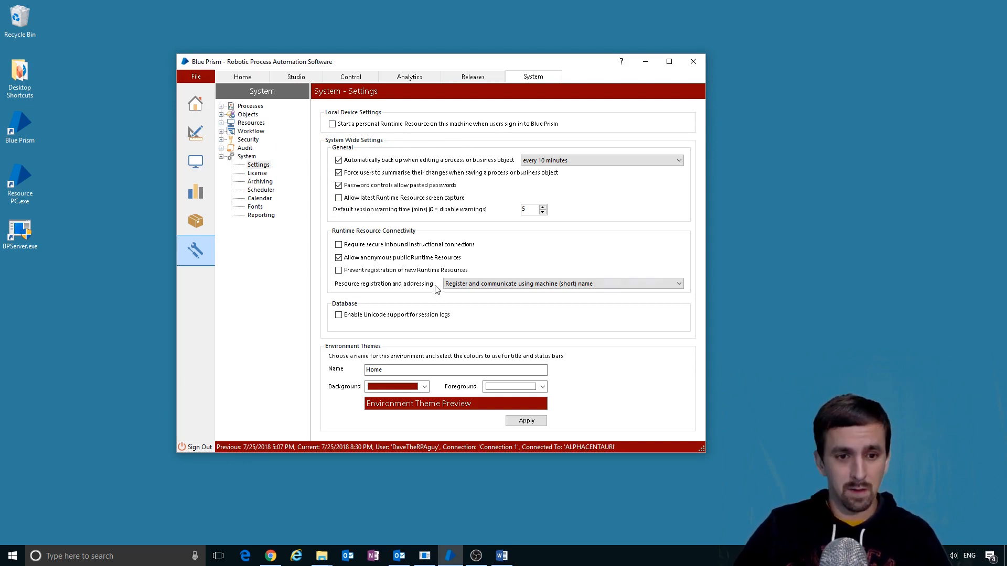
{"action": "left_click", "coordinate": [437, 370]}
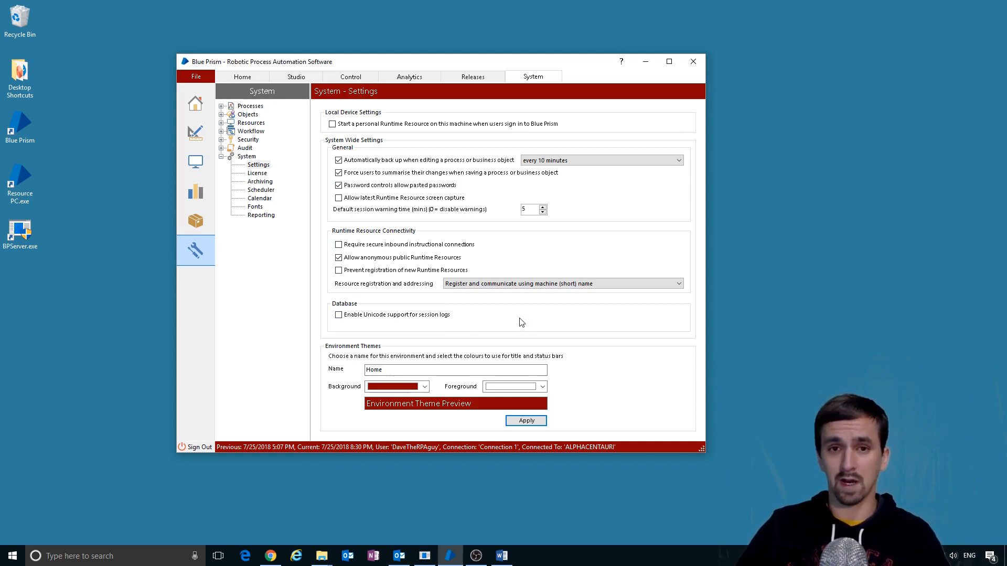
{"action": "left_click", "coordinate": [257, 173]}
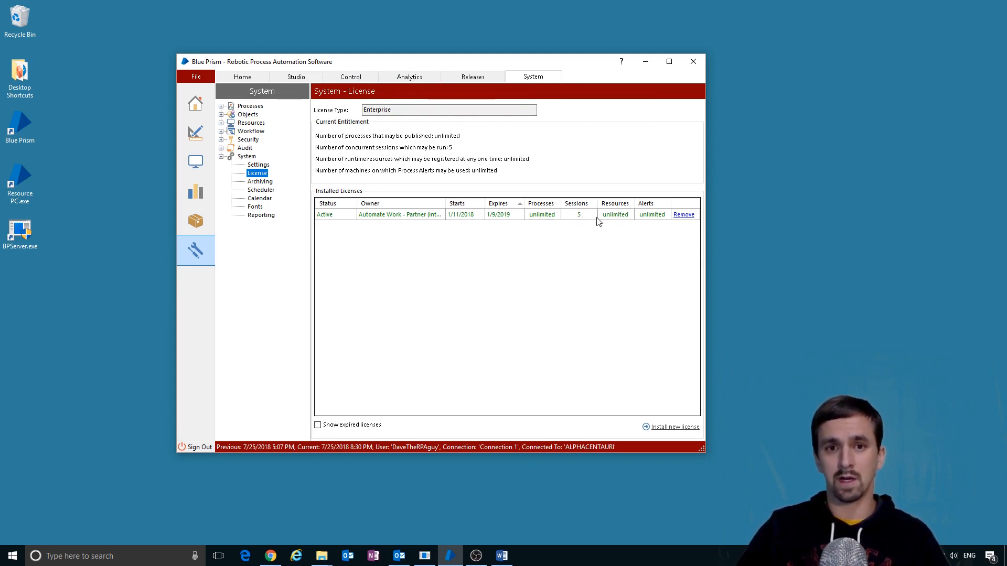
- Start installing a new licence file, then cancel the file selection
{"action": "left_click", "coordinate": [258, 174]}
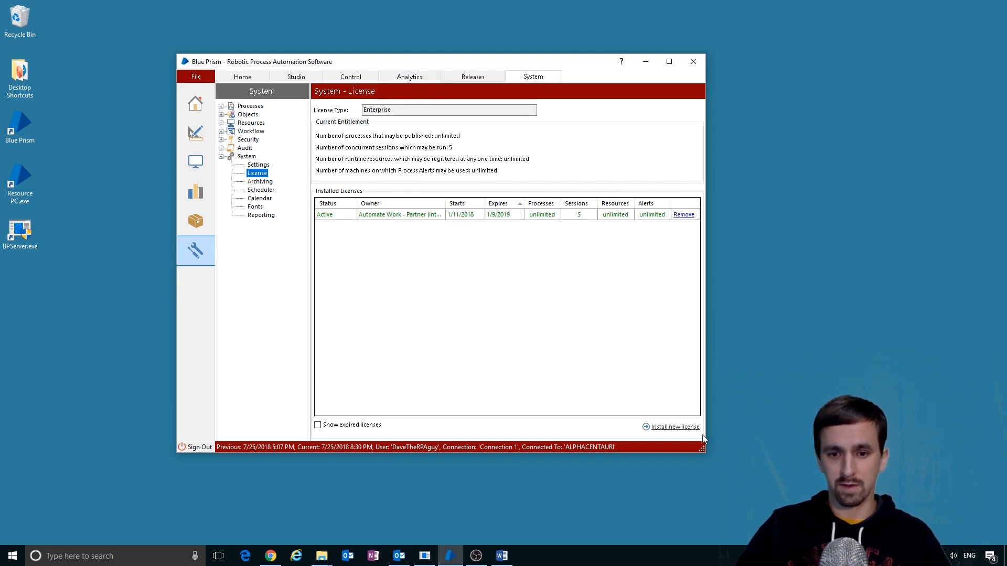
{"action": "left_click", "coordinate": [683, 429]}
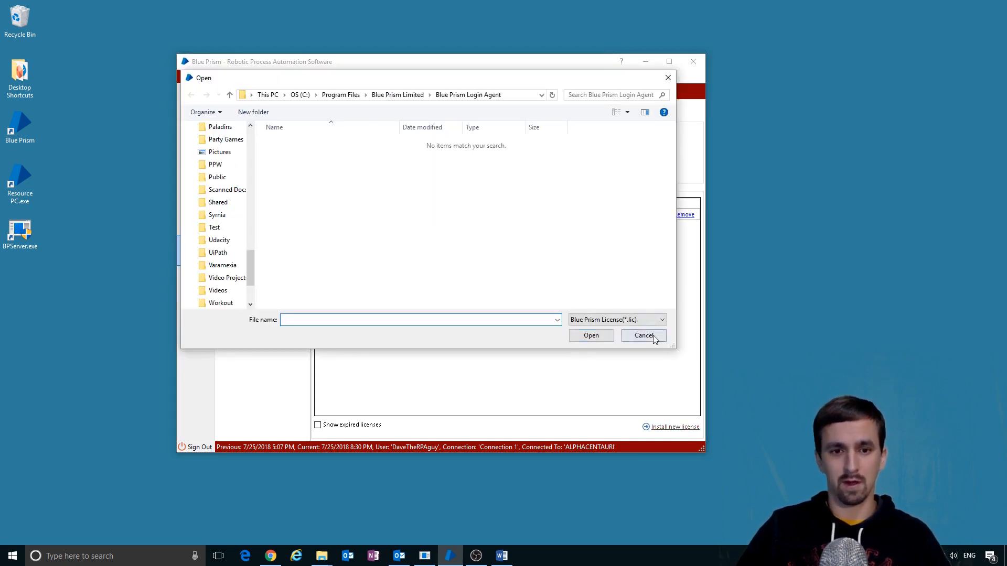
{"action": "left_click", "coordinate": [646, 333]}
- Inspect the archiving age in Months and toggle the scheduler off and back on
{"action": "left_click", "coordinate": [260, 408]}
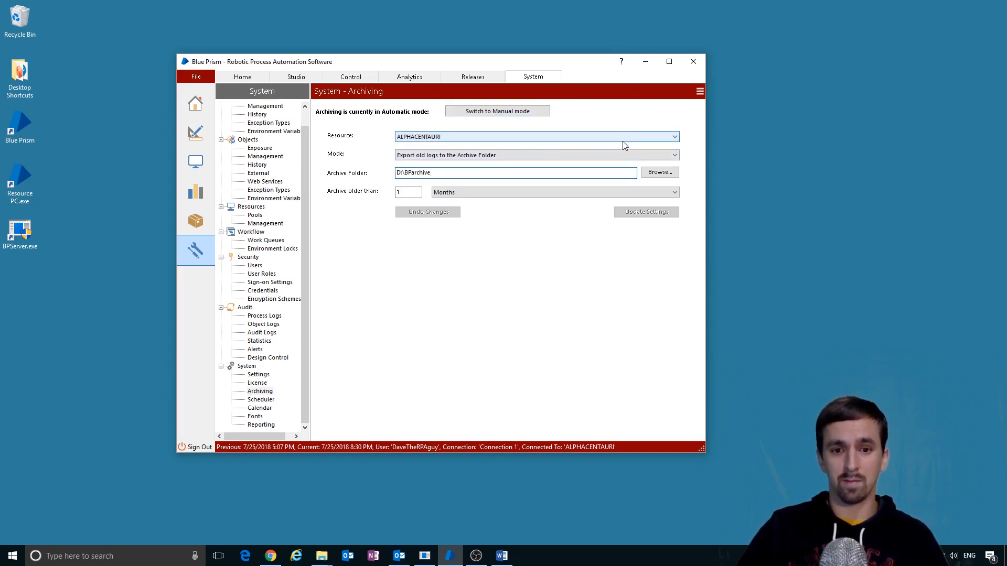
{"action": "double_click", "coordinate": [403, 192]}
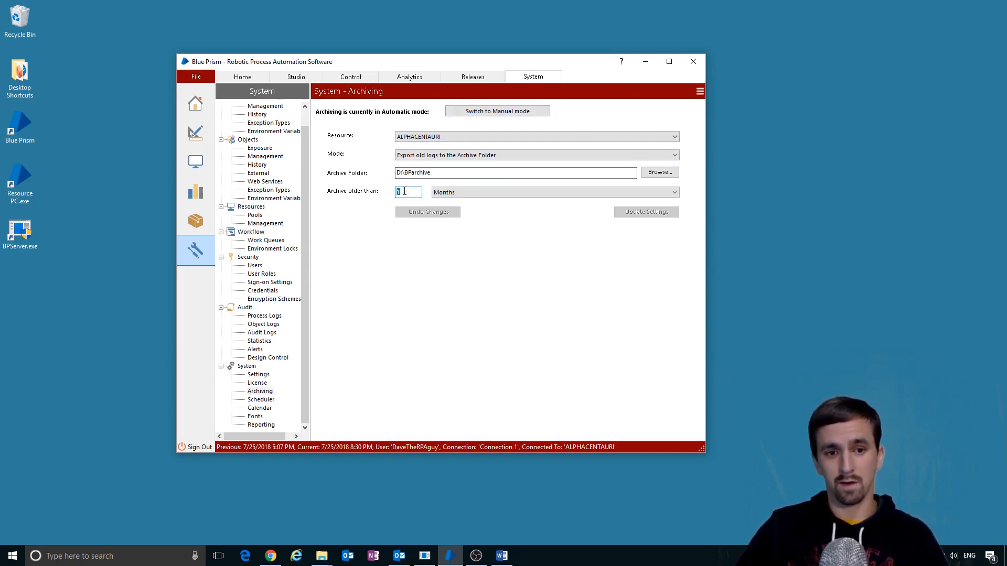
{"action": "left_click", "coordinate": [487, 195]}
{"action": "left_click", "coordinate": [488, 196]}
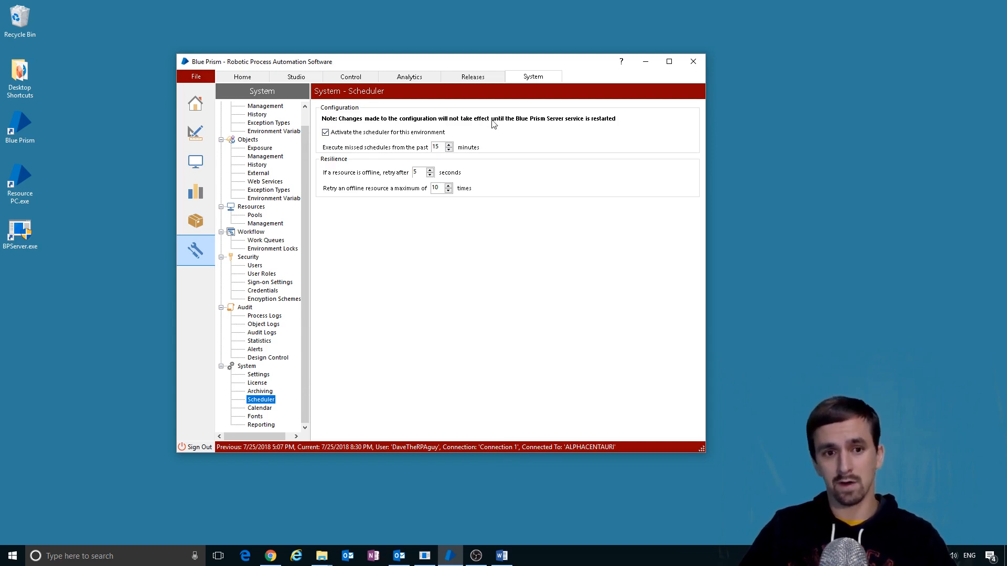
{"action": "left_click", "coordinate": [341, 133]}
{"action": "left_click", "coordinate": [341, 133]}
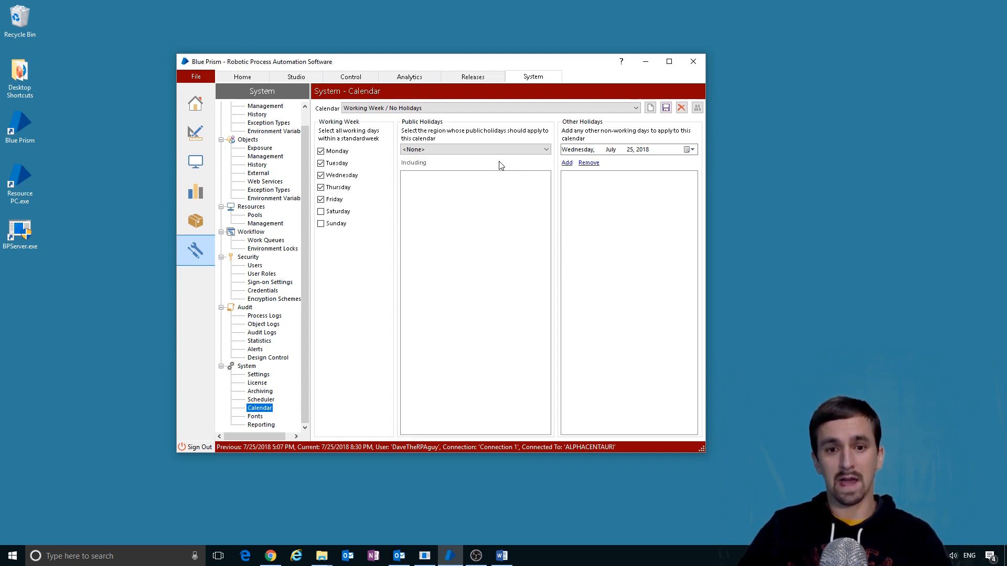
- Check the available calendars and the new-font options on the Fonts page, changing nothing
{"action": "left_click", "coordinate": [540, 108]}
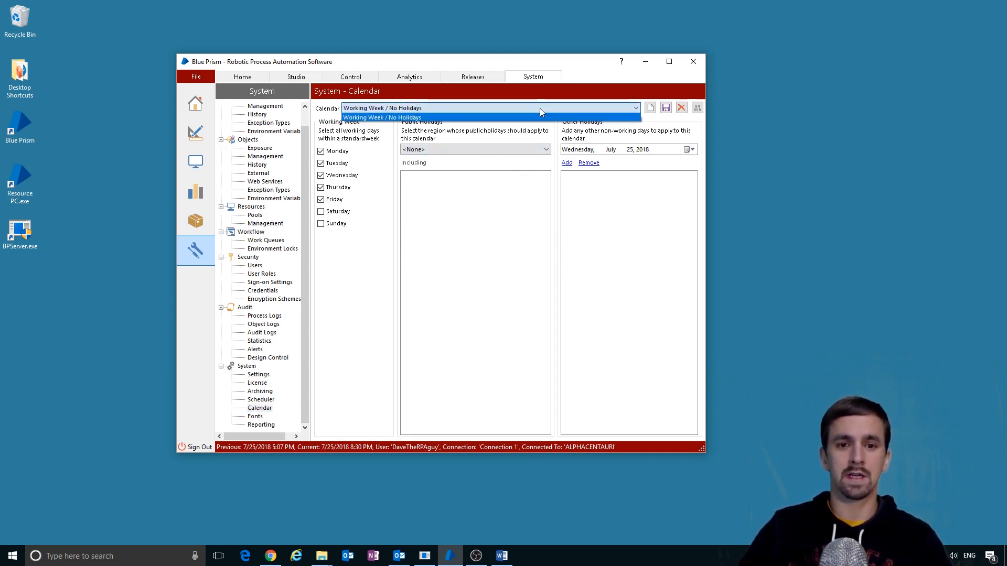
{"action": "left_click", "coordinate": [540, 108]}
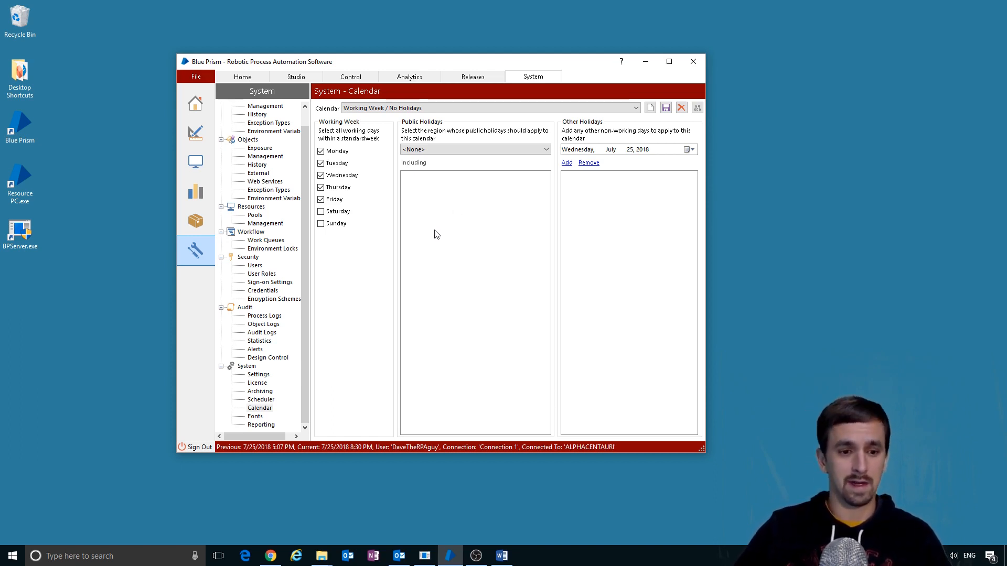
{"action": "left_click", "coordinate": [254, 416]}
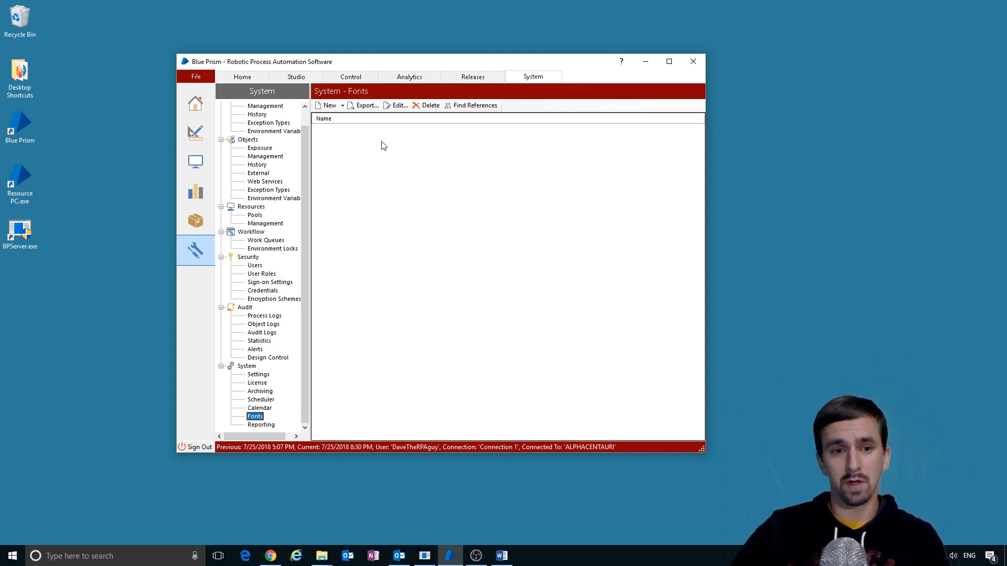
{"action": "left_click", "coordinate": [344, 106]}
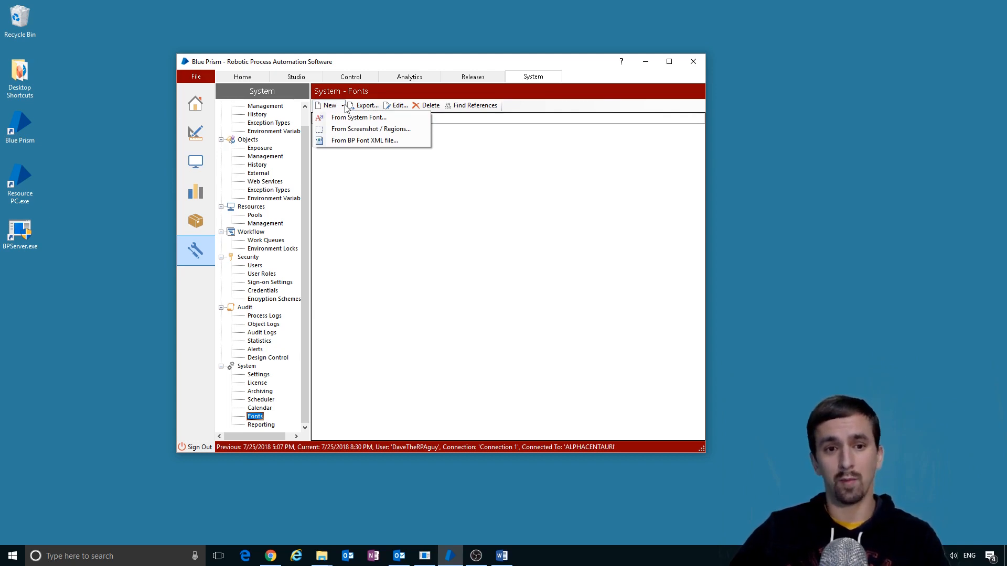
{"action": "left_click", "coordinate": [344, 105]}
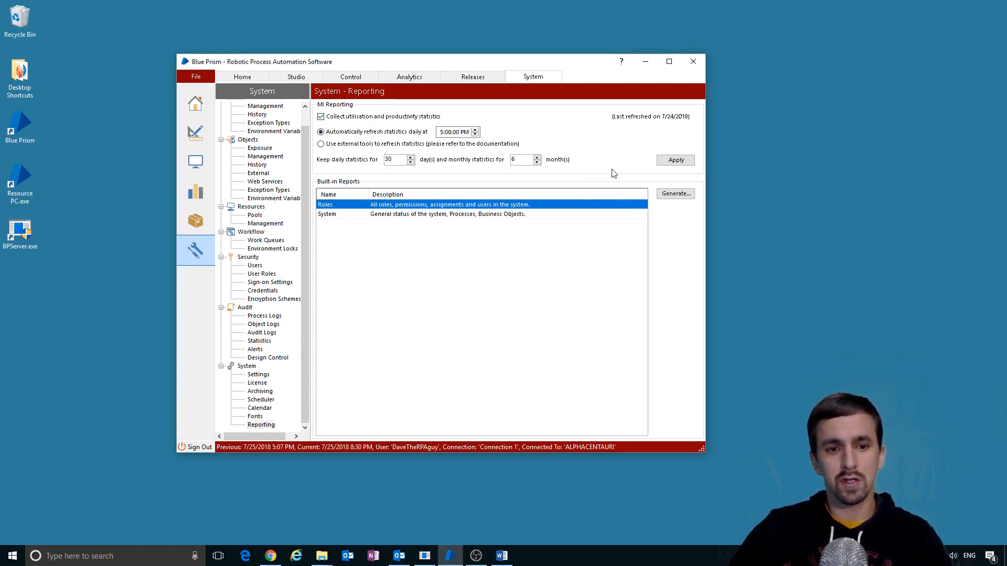
- Generate the System built-in report and save it as 'test' on the Desktop
{"action": "left_click", "coordinate": [512, 214]}
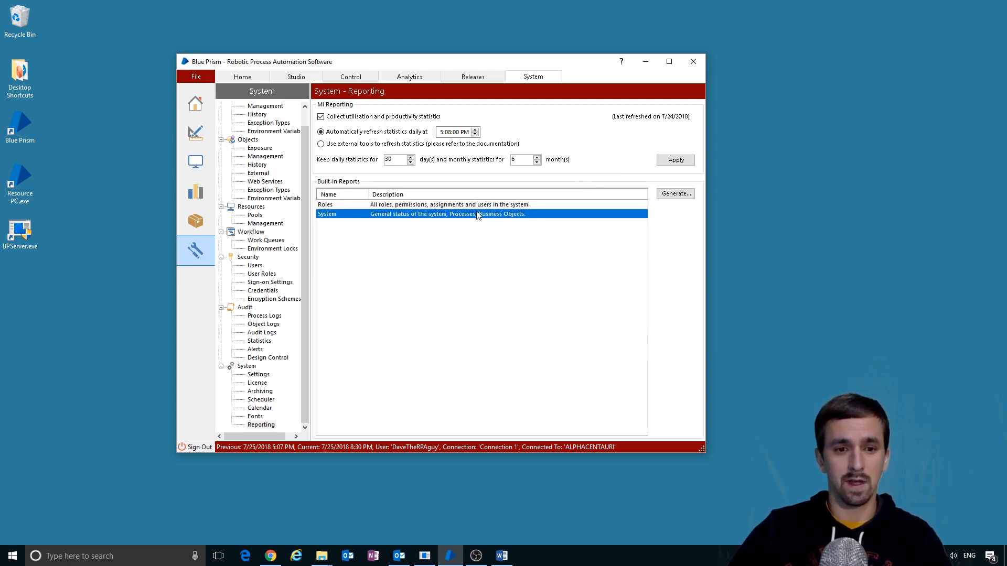
{"action": "left_click", "coordinate": [498, 207]}
{"action": "left_click", "coordinate": [497, 218]}
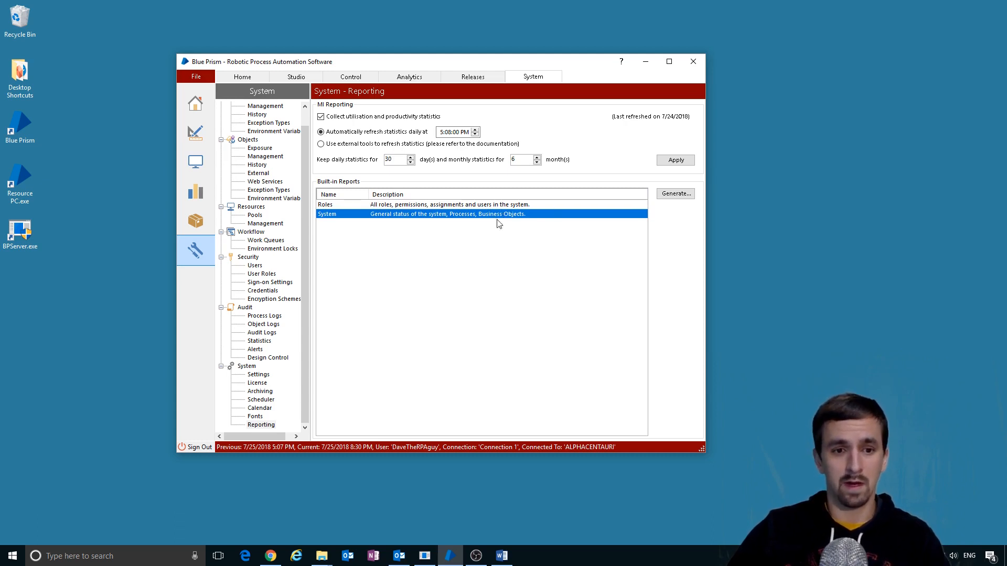
{"action": "left_click", "coordinate": [676, 194]}
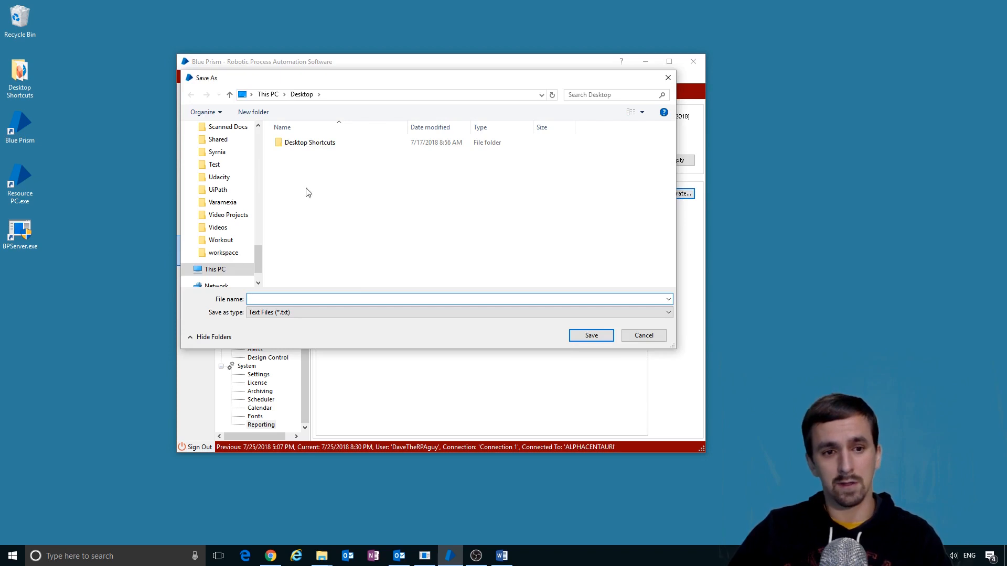
{"action": "type", "text": "test"}
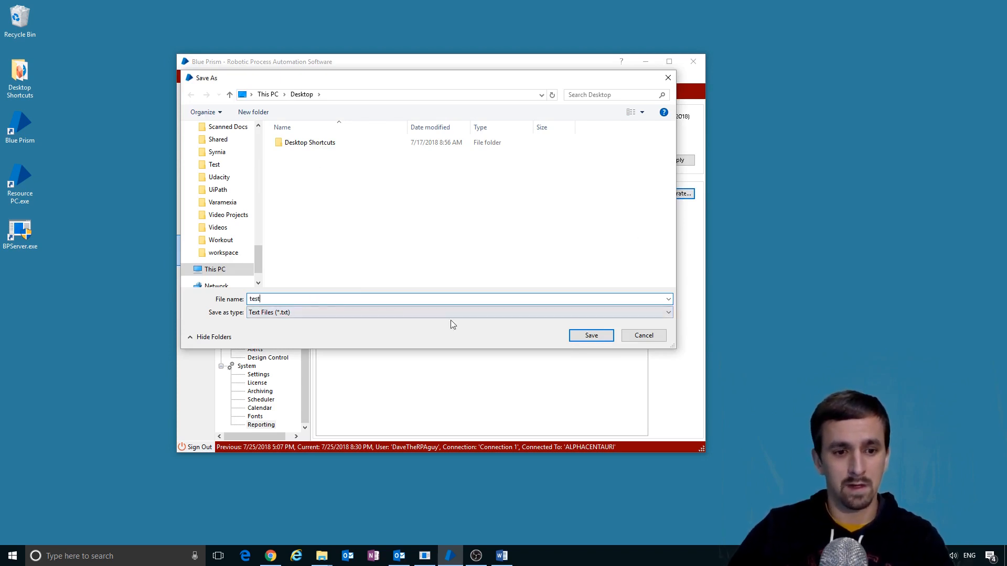
{"action": "left_click", "coordinate": [587, 336]}
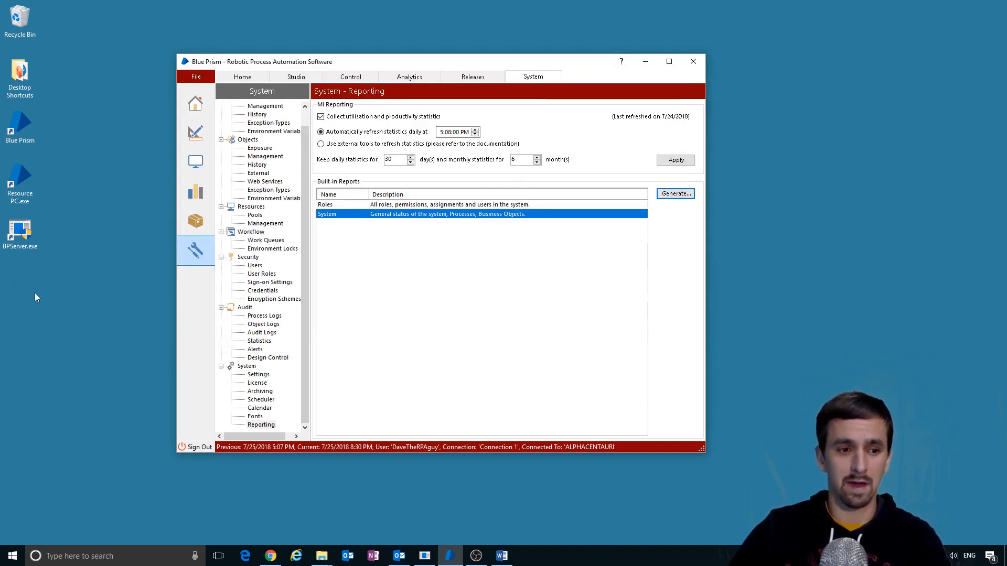
- Open test.txt in Notepad, check the version number and localhost server, then close it
{"action": "double_click", "coordinate": [19, 283]}
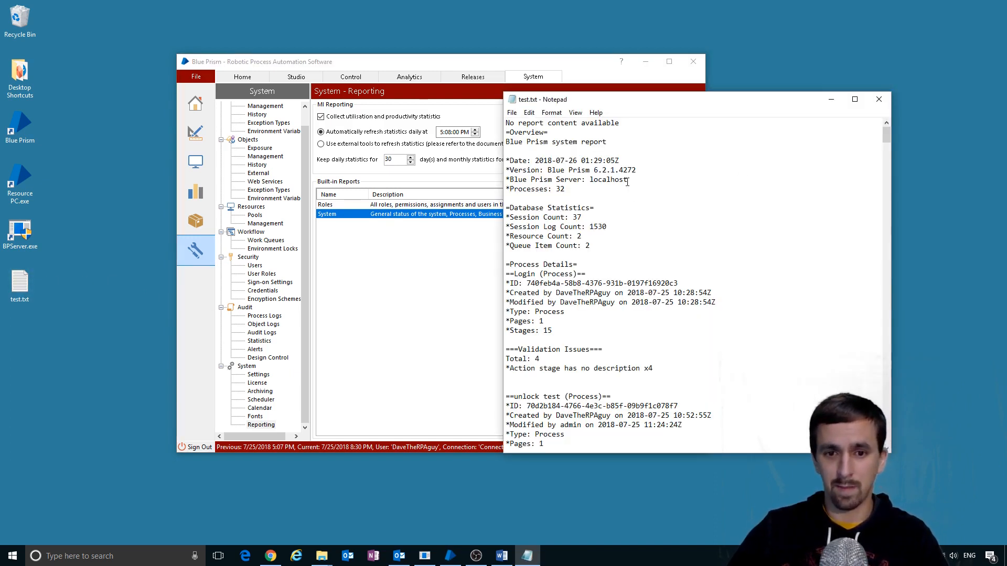
{"action": "left_click_drag", "start_coordinate": [655, 172], "coordinate": [548, 171]}
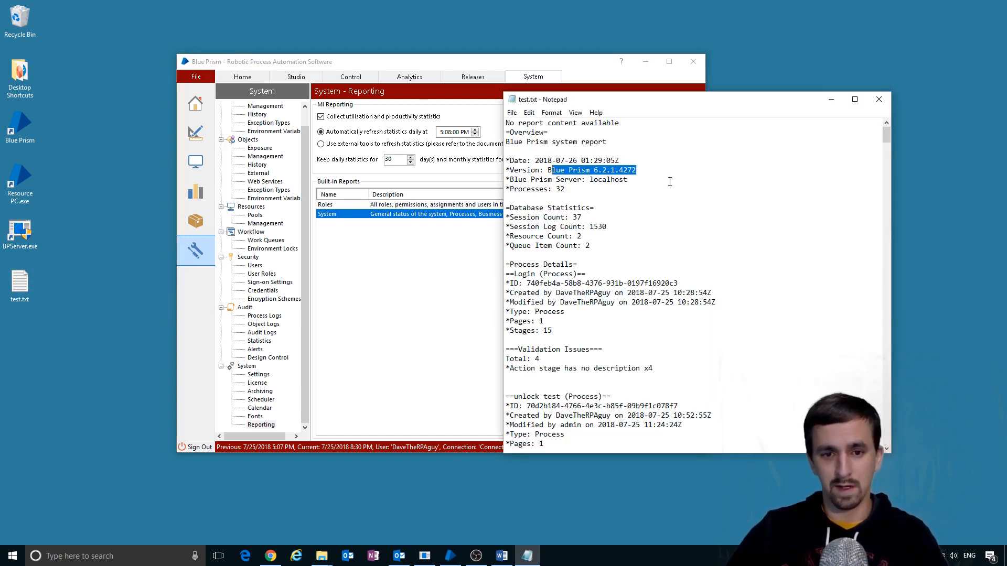
{"action": "left_click_drag", "start_coordinate": [650, 183], "coordinate": [589, 180]}
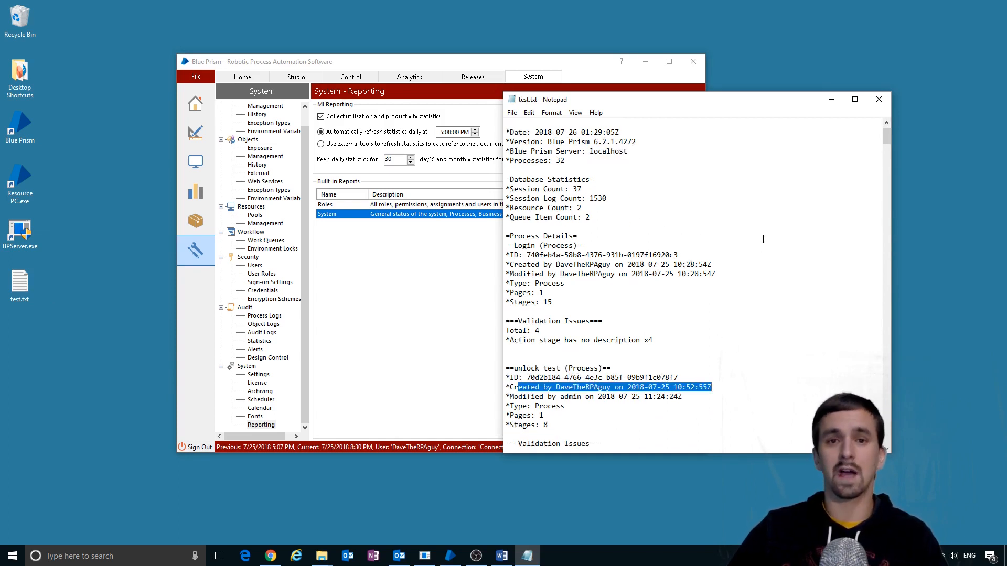
{"action": "left_click", "coordinate": [877, 99]}
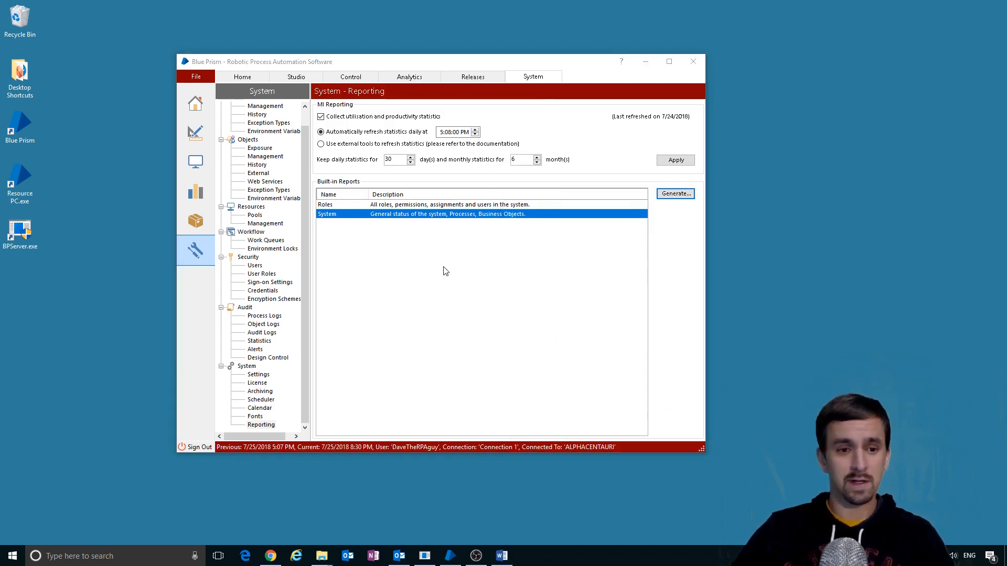